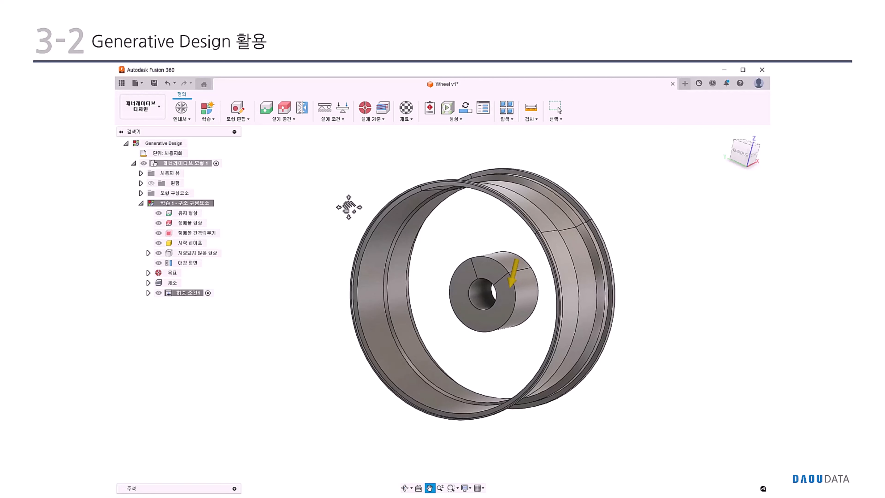
Step: Hide 본체3 and 본체4, the large remaining portions of the rim and hub, in the generative model
key(Escape)
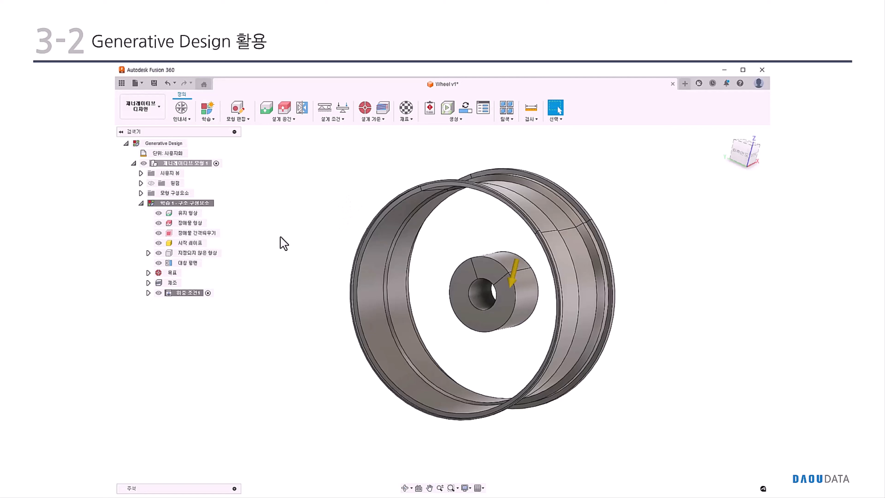
click(140, 193)
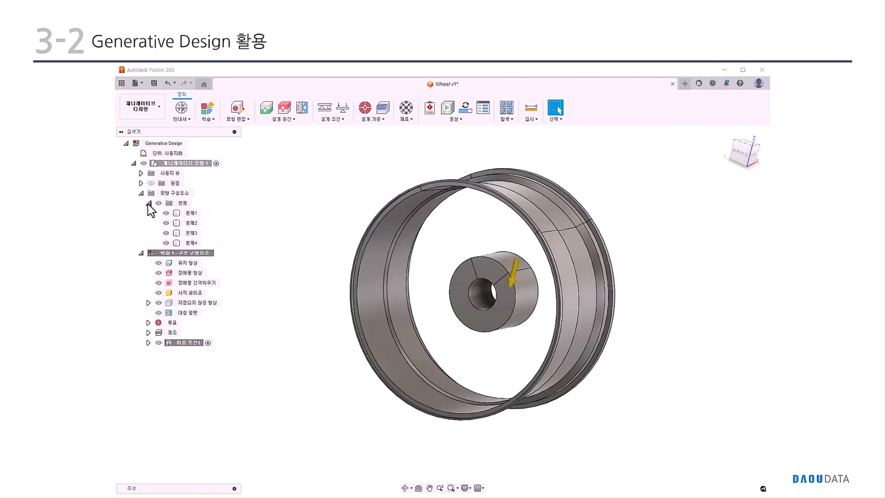
click(148, 203)
click(166, 232)
click(166, 243)
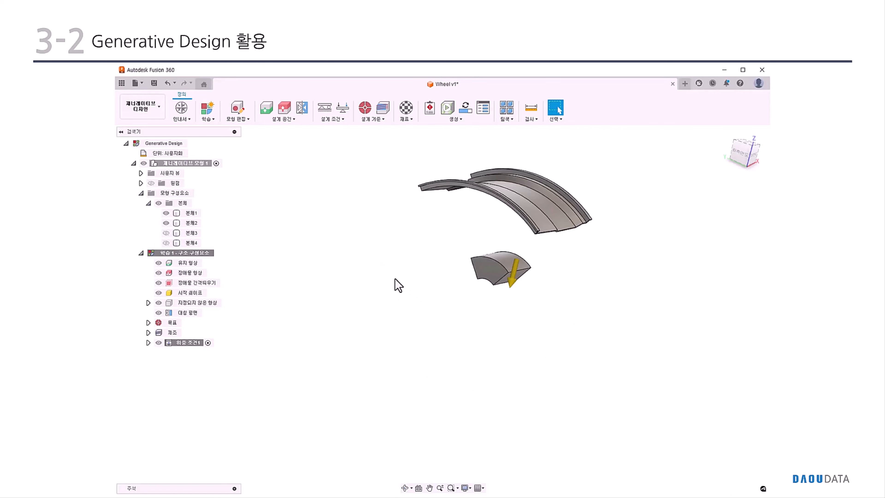
Step: Enter model editing and create a sketch on the XZ plane through the wheel sector
click(237, 109)
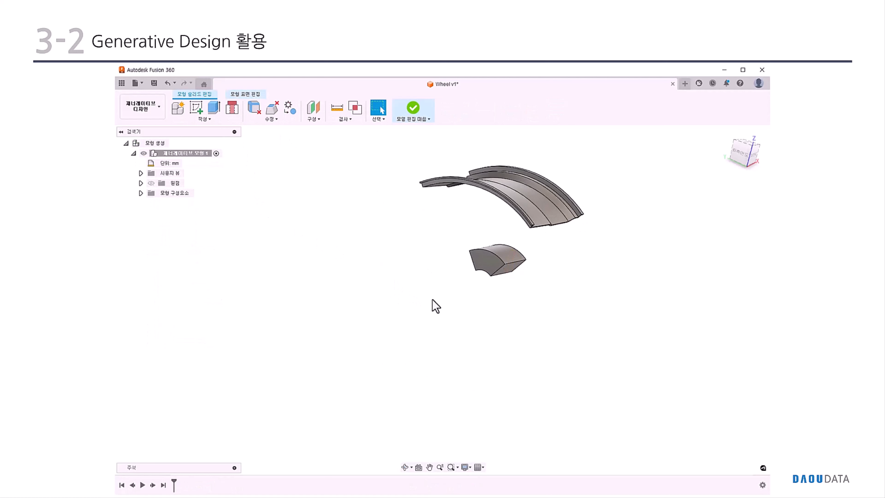
mouse_move(433, 300)
middle_down()
mouse_move(436, 313)
mouse_move(425, 309)
middle_up()
click(194, 110)
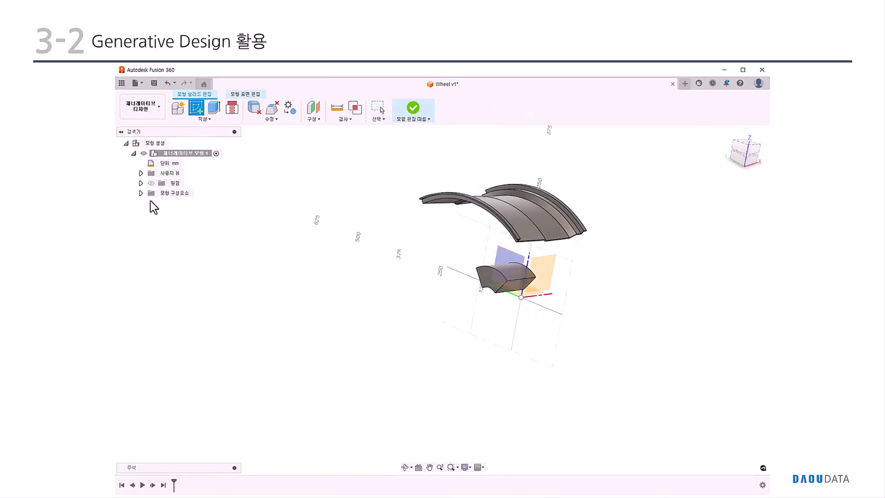
click(140, 192)
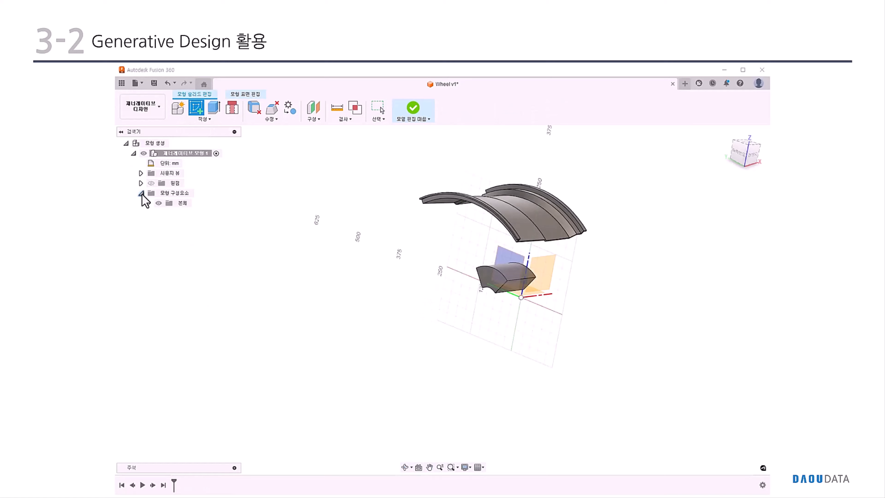
click(552, 276)
scroll(473, 238, up, 5)
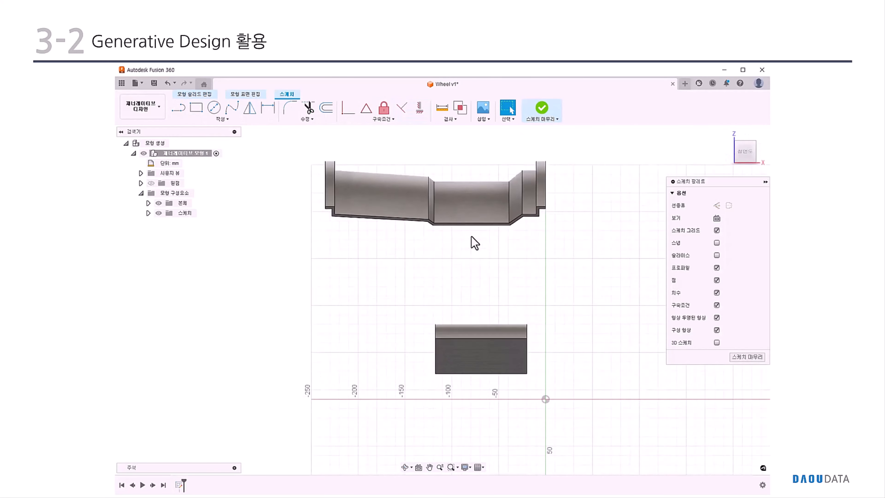
Step: Project the rim's outer flange and the upper hub edges into the sketch
click(211, 120)
mouse_move(194, 236)
click(257, 237)
click(553, 203)
click(617, 232)
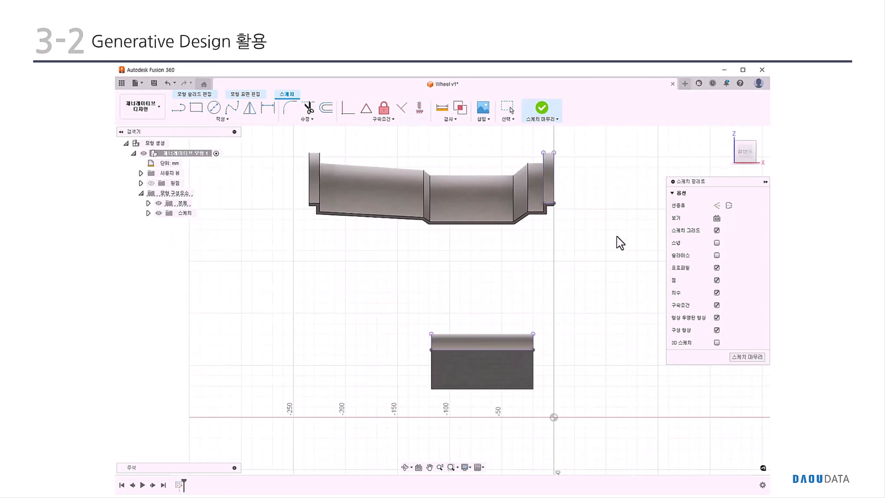
Step: Draw a closed line profile about 69 mm wide from the outer flange to the hub edge, with a slanted outer corner, and finish the sketch
key(l)
scroll(558, 164, up, 3)
click(554, 157)
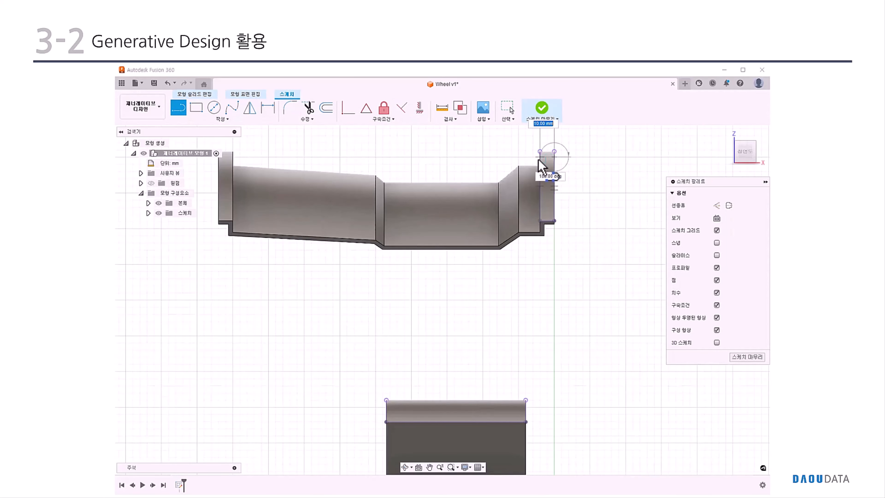
click(455, 157)
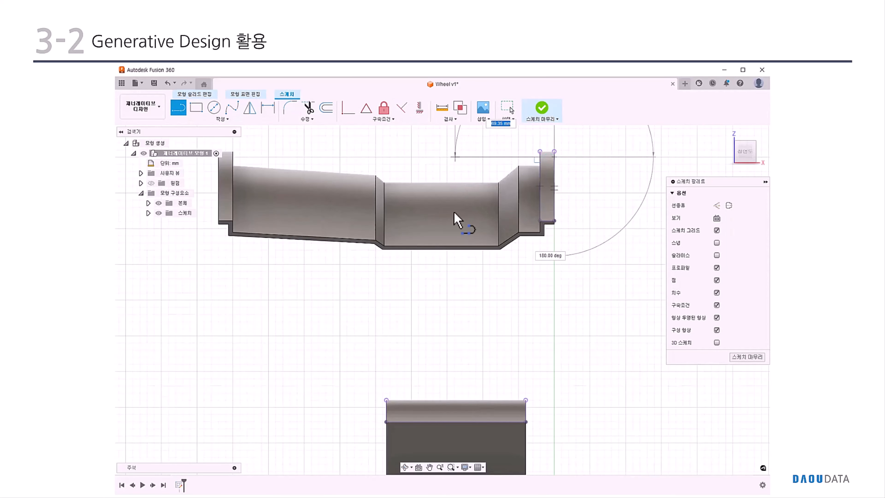
click(456, 422)
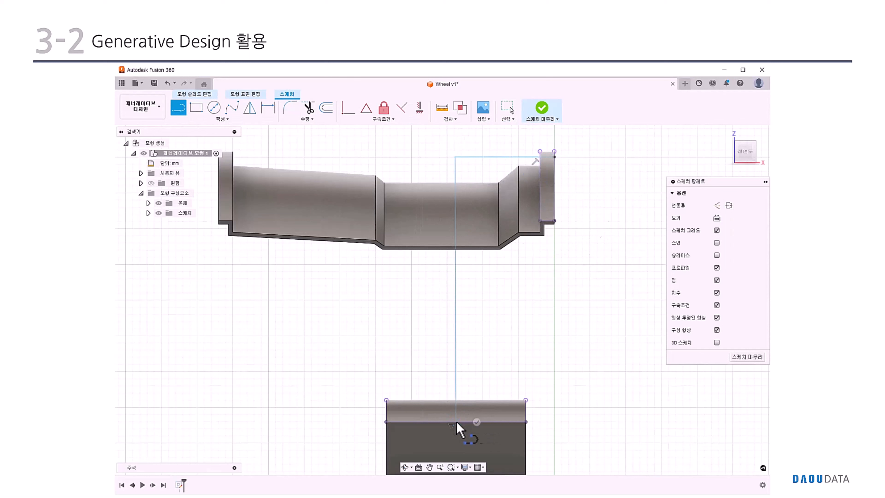
click(526, 422)
click(554, 369)
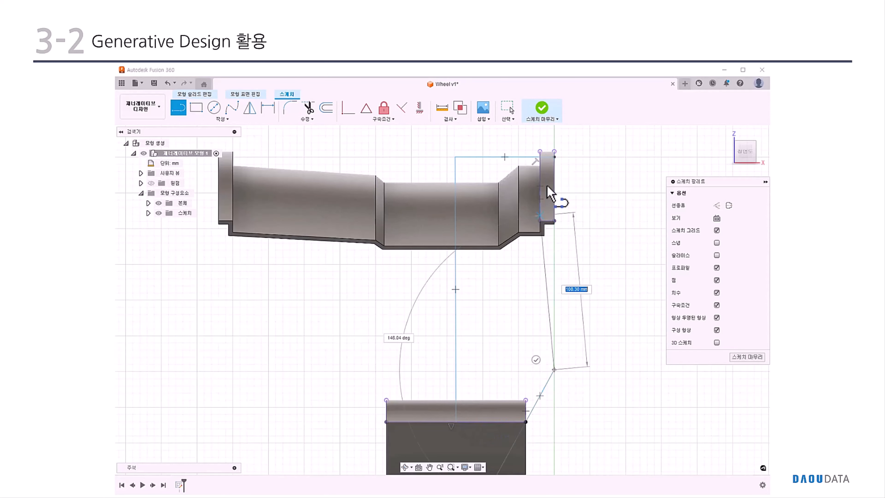
click(554, 157)
scroll(606, 411, down, 1)
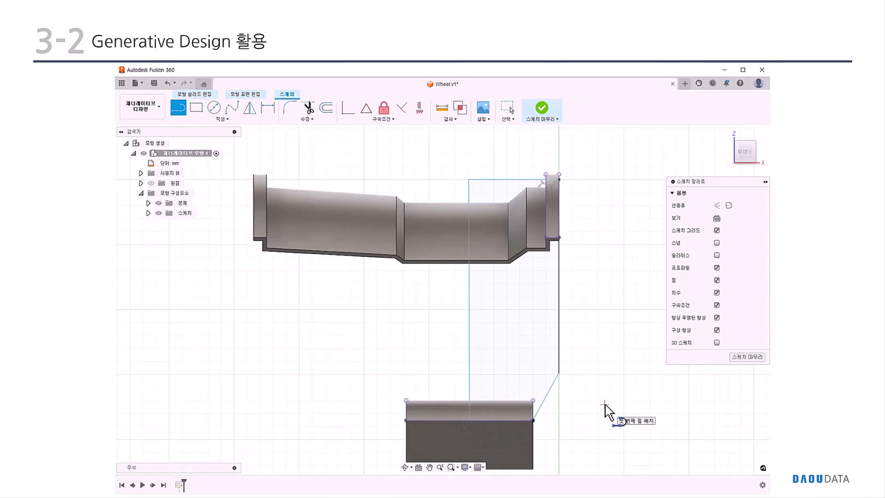
middle_drag(606, 400, 606, 389)
click(542, 108)
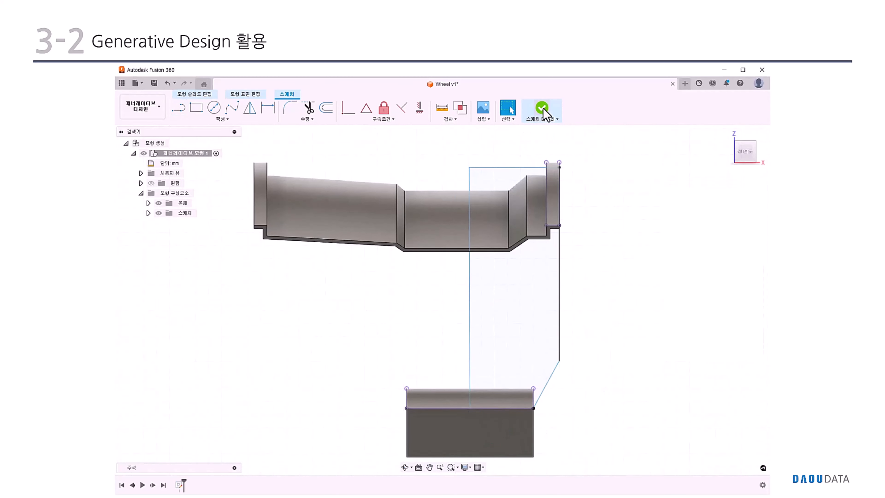
Step: Revolve both sketch profiles symmetrically by 36 degrees about the wheel's X axis as a new body
click(202, 118)
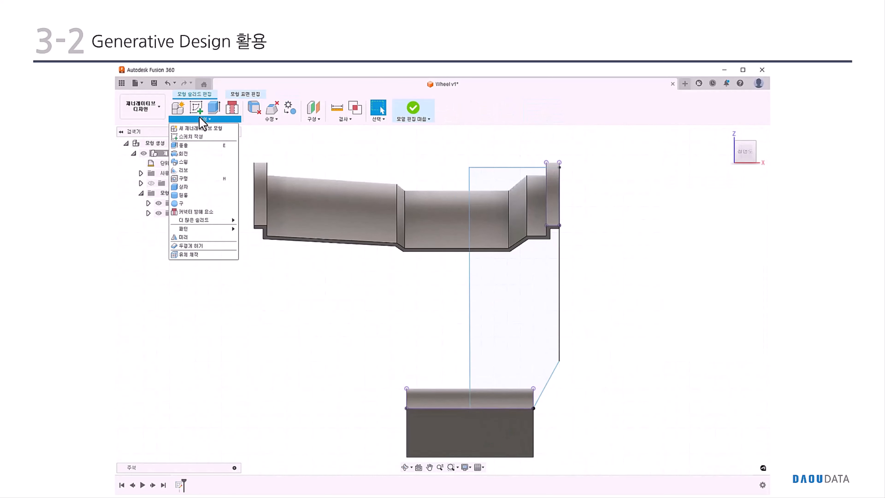
click(197, 155)
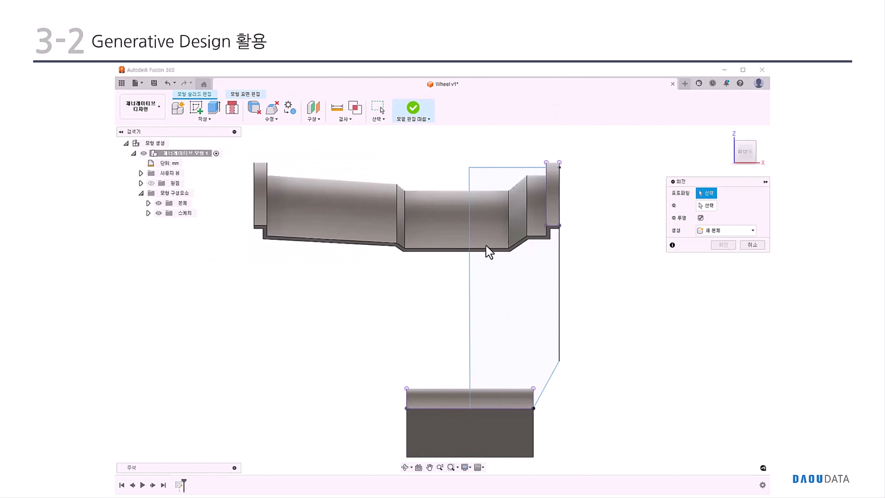
click(551, 226)
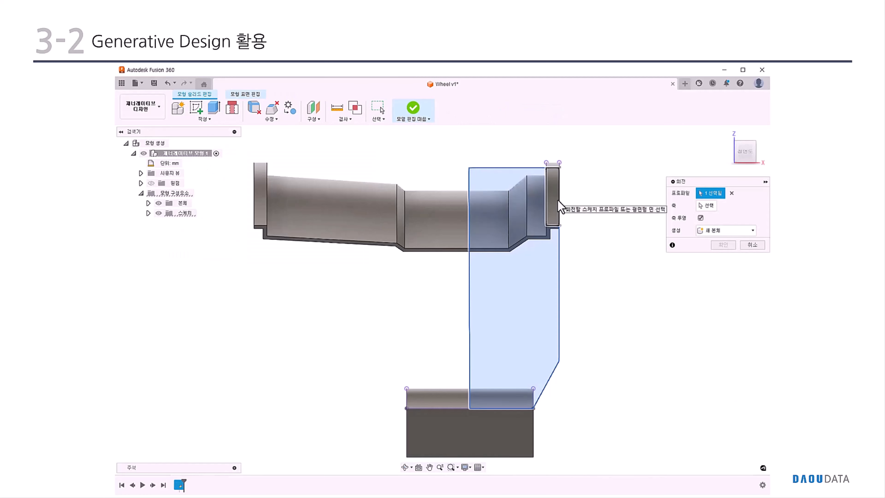
click(556, 206)
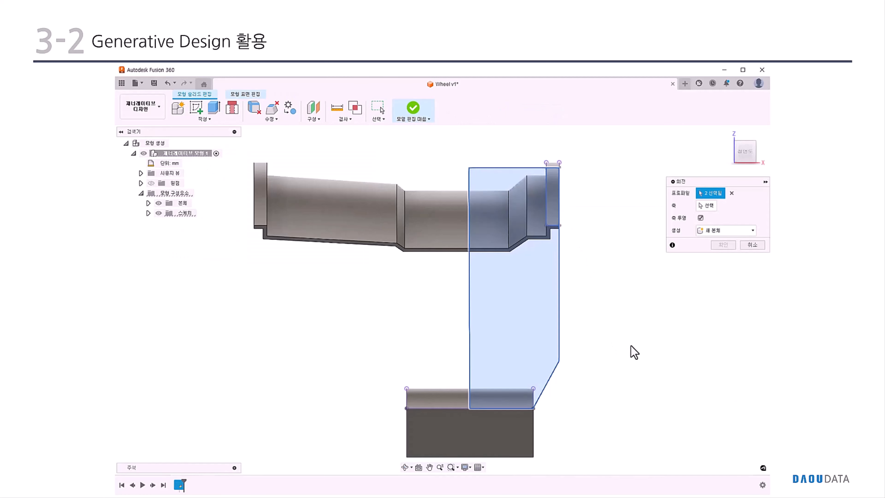
click(706, 205)
middle_drag(577, 406, 573, 351)
click(580, 444)
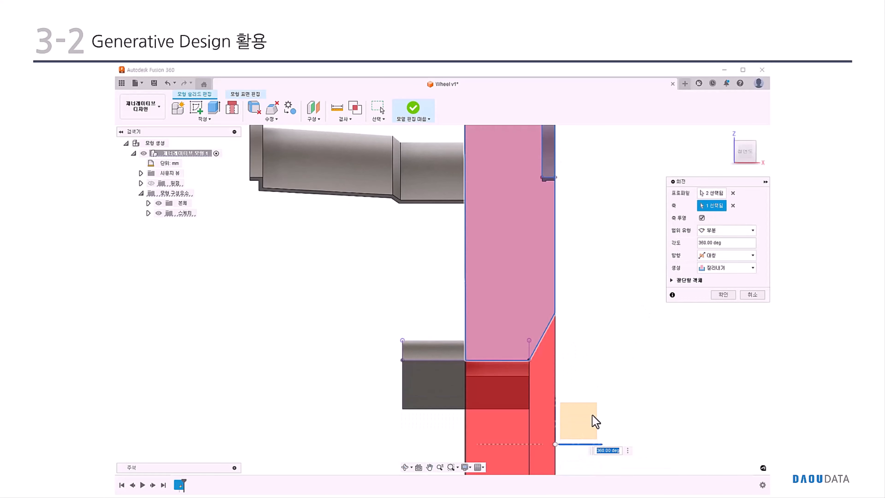
scroll(607, 388, down, 2)
shift+middle_drag(625, 401, 571, 376)
click(730, 270)
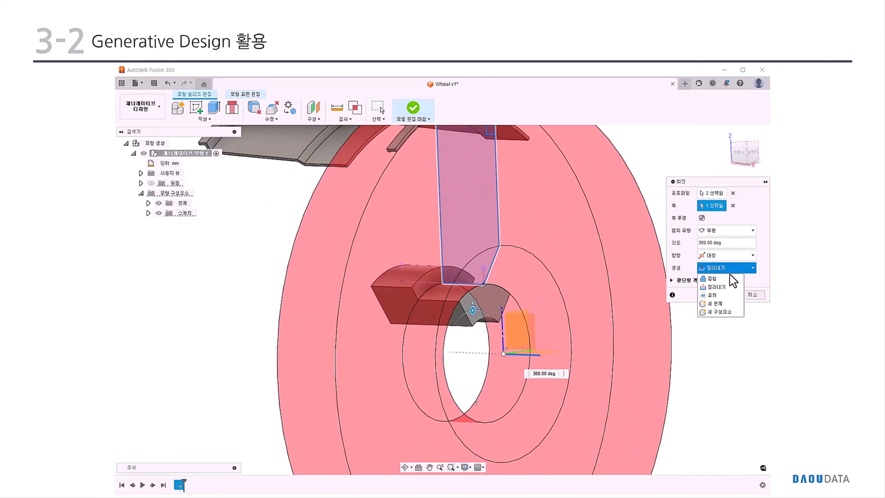
click(724, 303)
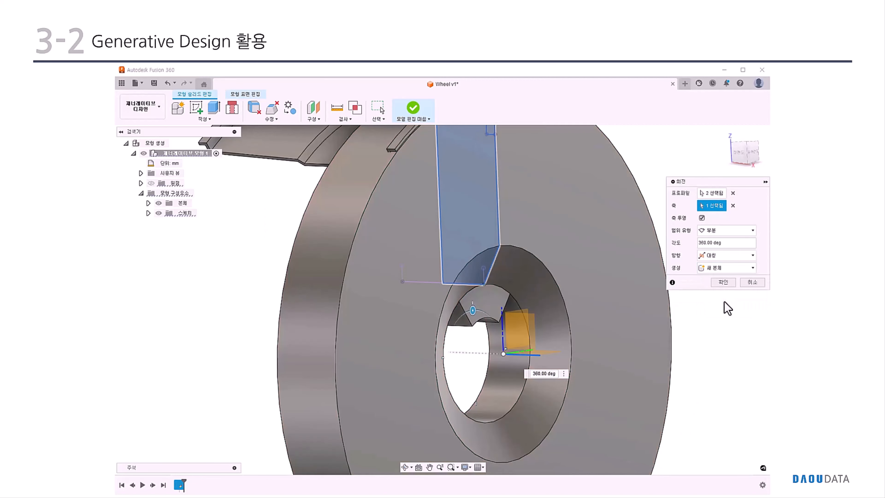
click(719, 243)
text(36)
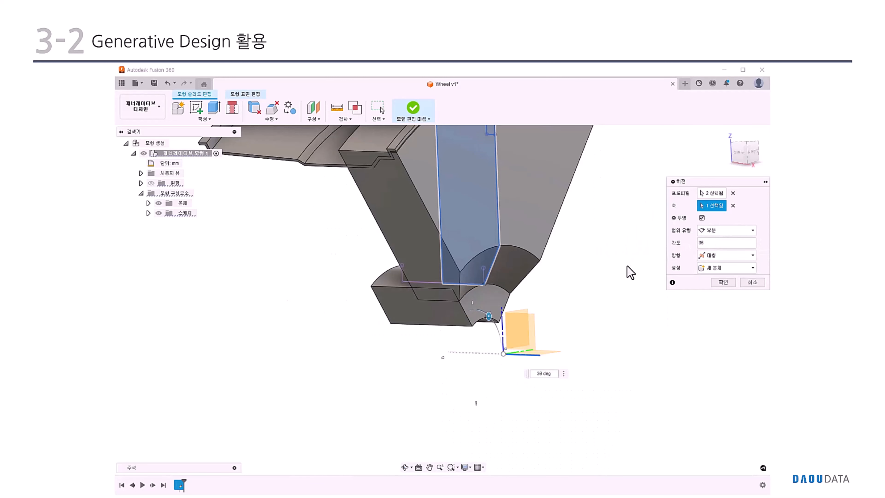
click(723, 282)
Step: Cut the rim sector out of the revolved body with Combine, keeping the tool body
shift+middle_drag(421, 336, 399, 329)
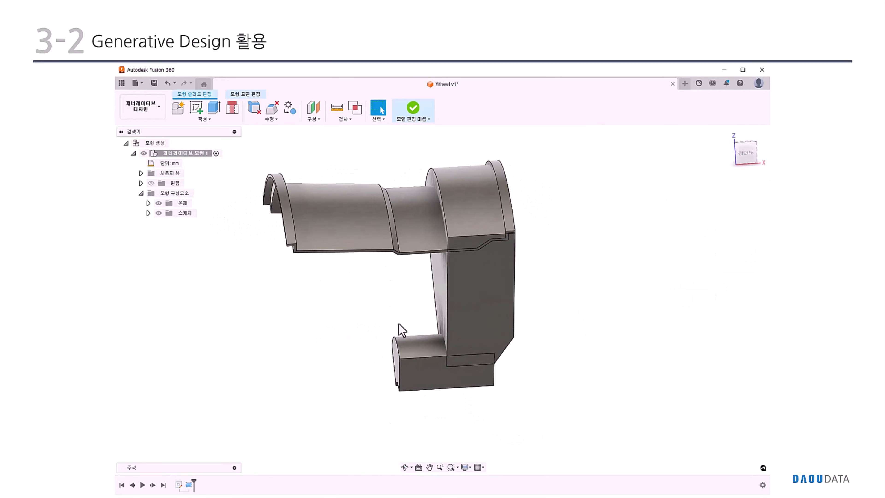
click(269, 119)
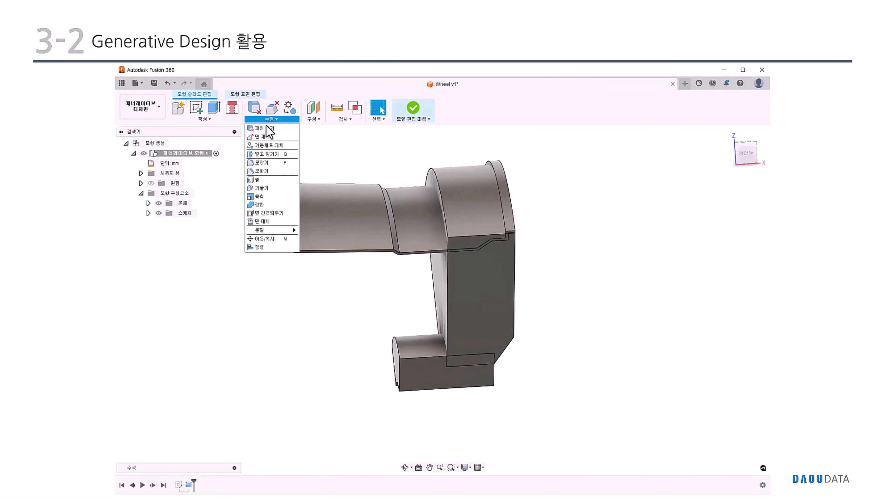
click(262, 204)
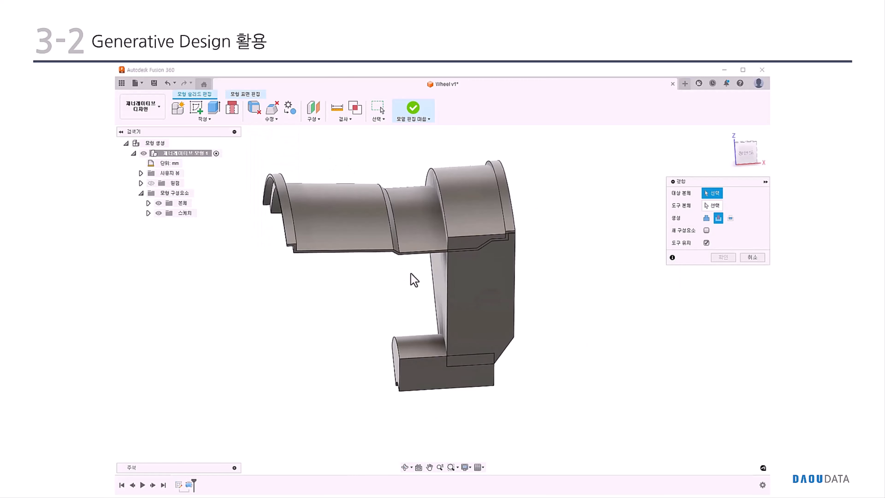
click(472, 290)
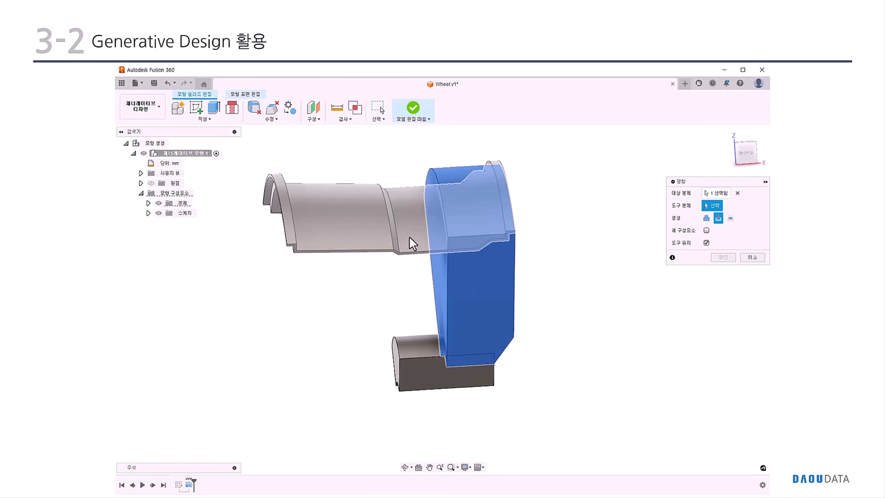
click(414, 243)
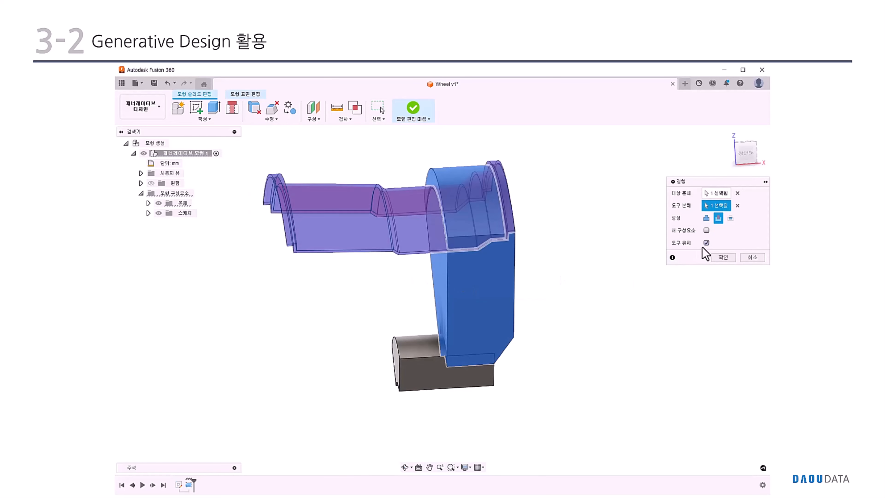
click(724, 258)
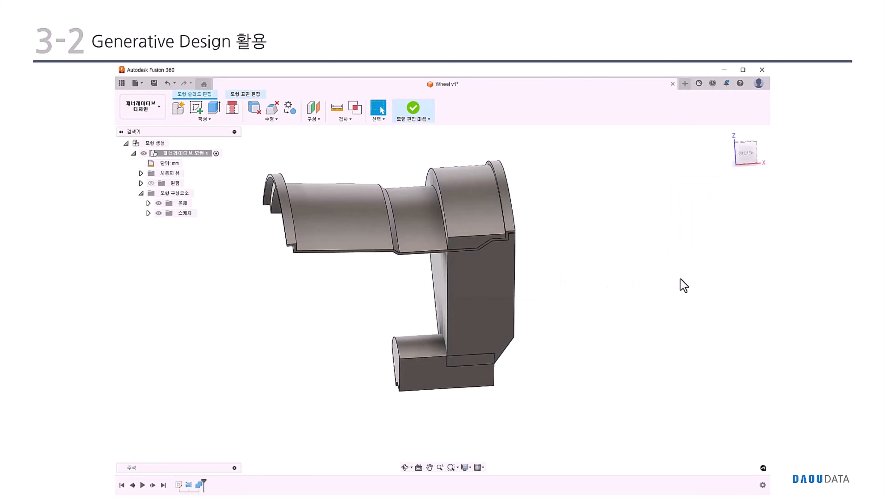
Step: Hide the leftover piece 본체6 outside the rim and finish editing the model
click(148, 203)
click(167, 263)
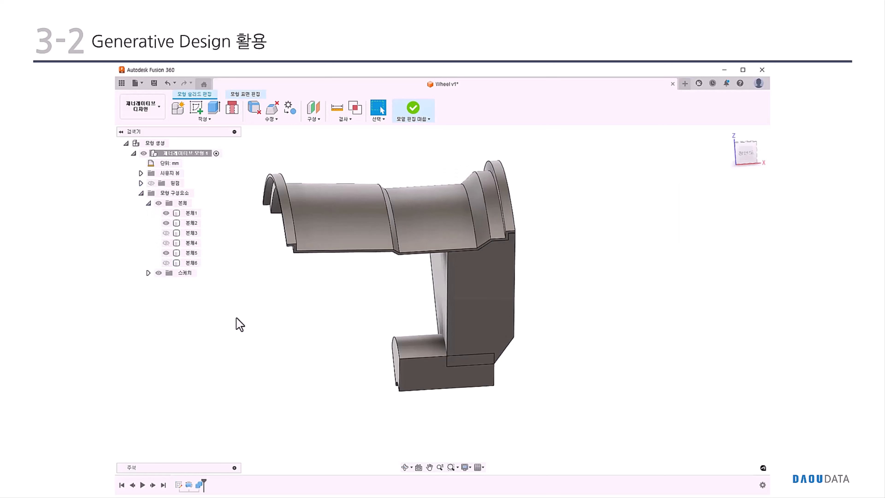
click(413, 109)
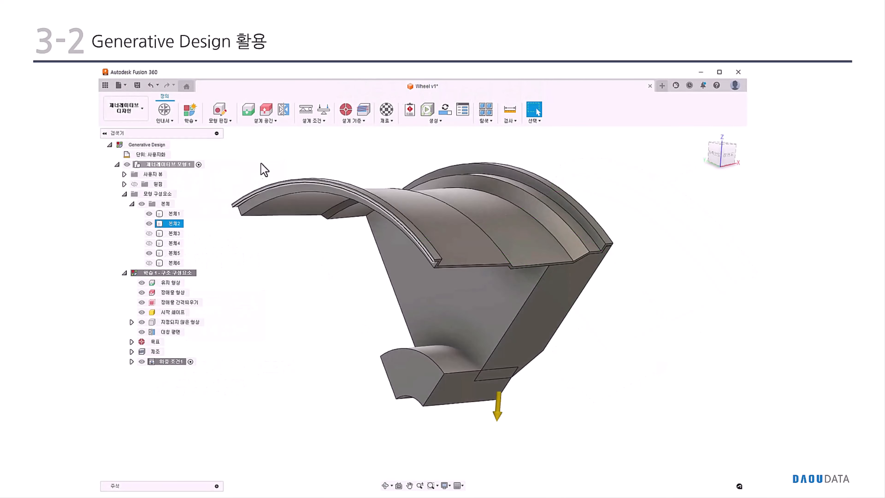
Step: Assign the rim sector and the hub sector as preserve geometry
click(248, 110)
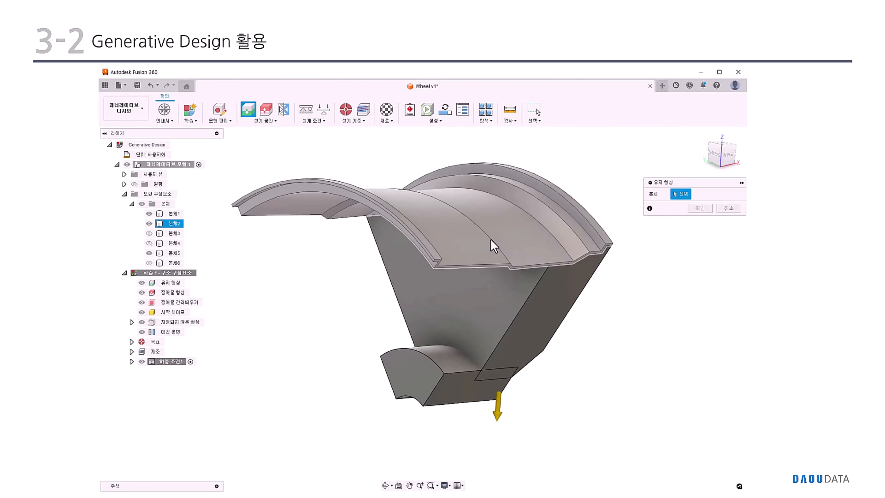
click(493, 246)
click(452, 376)
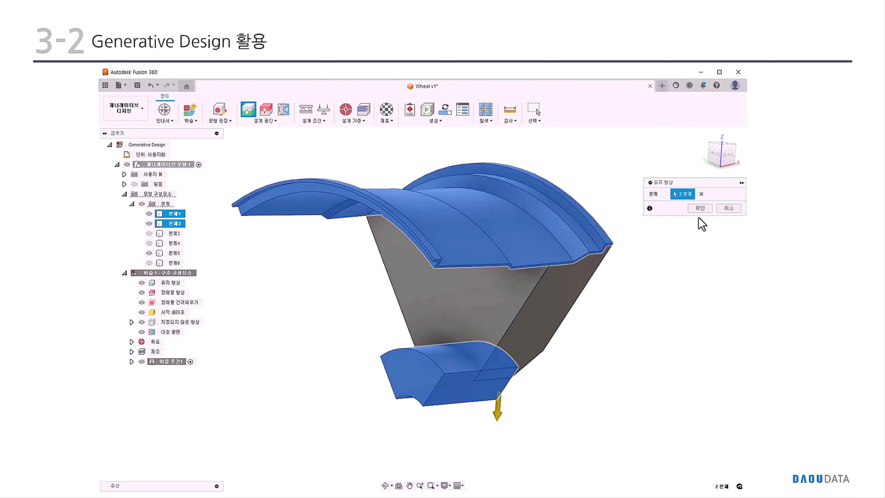
click(700, 209)
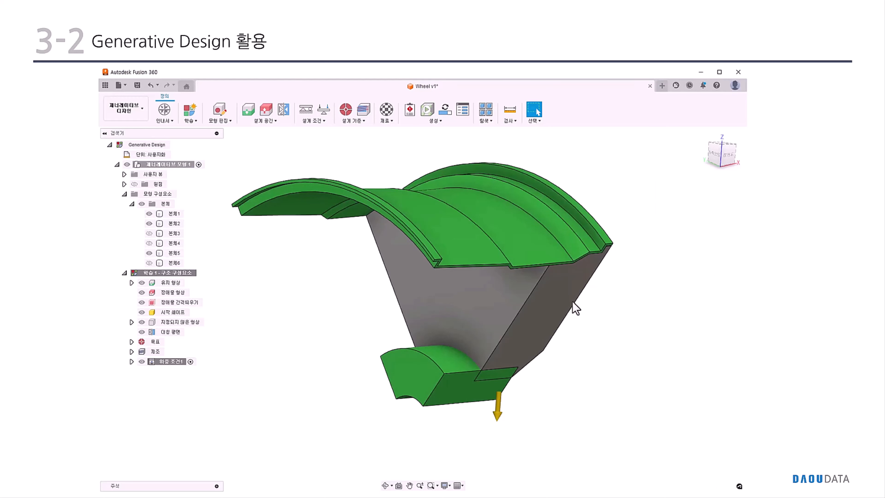
Step: Add a fixed structural constraint to the curved inner bore face of the hub sector, locked in all three axes
click(306, 122)
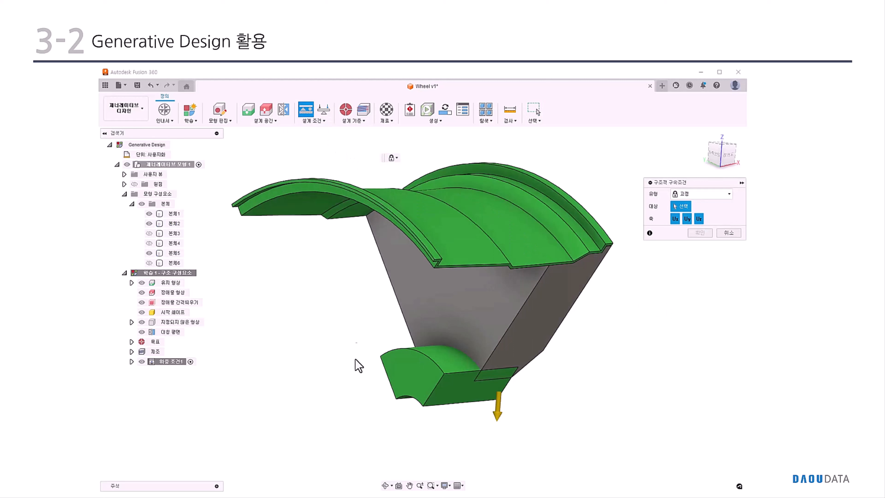
scroll(365, 397, down, 1)
shift+middle_drag(437, 436, 438, 416)
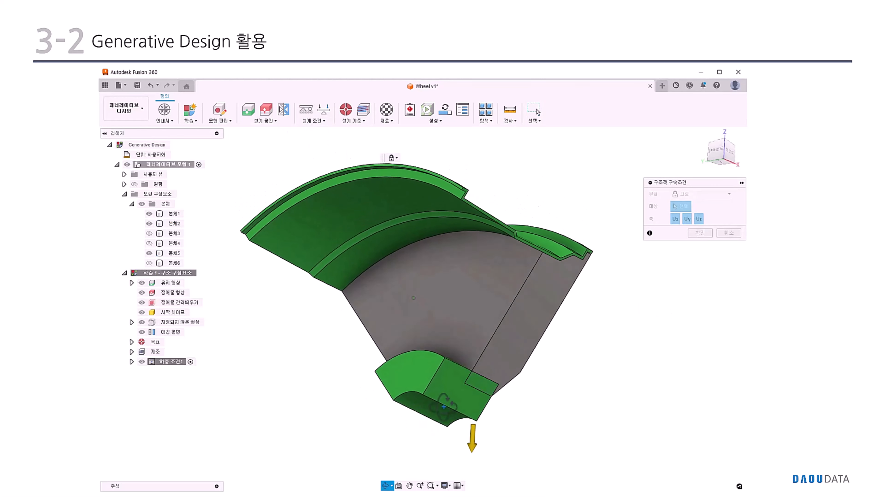
click(439, 418)
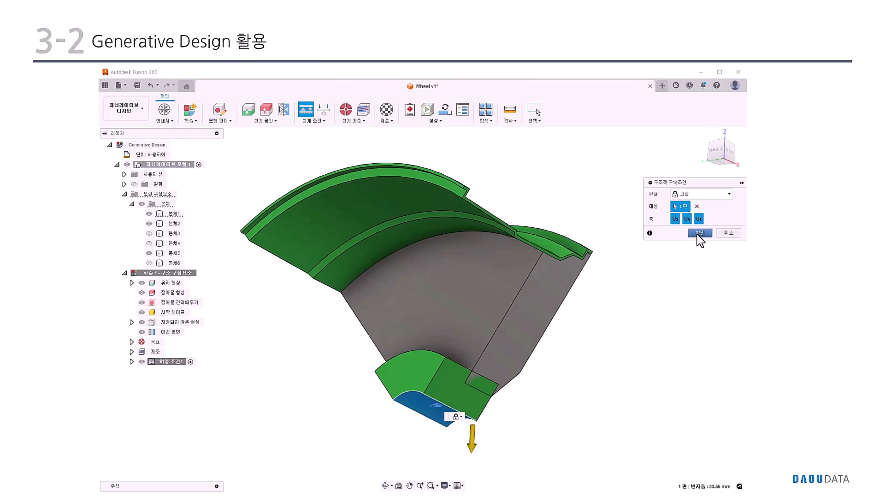
click(700, 233)
Step: Apply a 6000 N force load to the outer curved faces of both rim flanges
shift+middle_drag(628, 309, 615, 330)
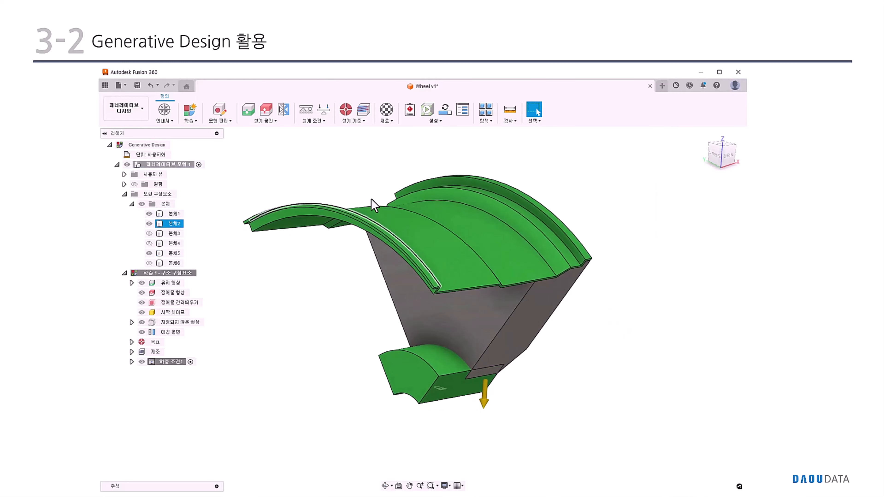
click(323, 110)
shift+middle_drag(622, 395, 332, 231)
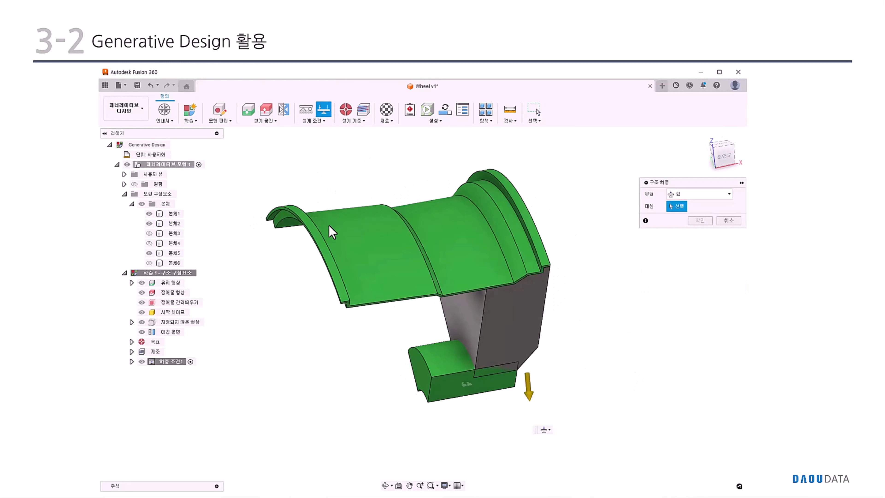
click(331, 258)
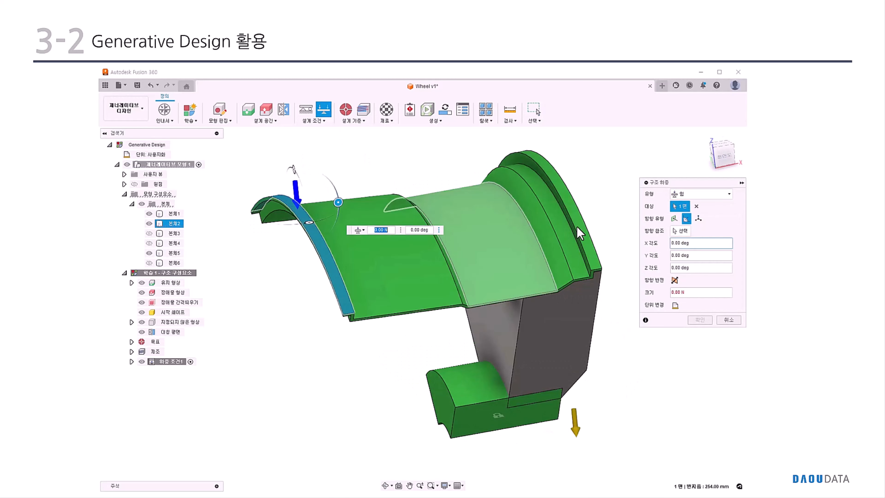
click(583, 232)
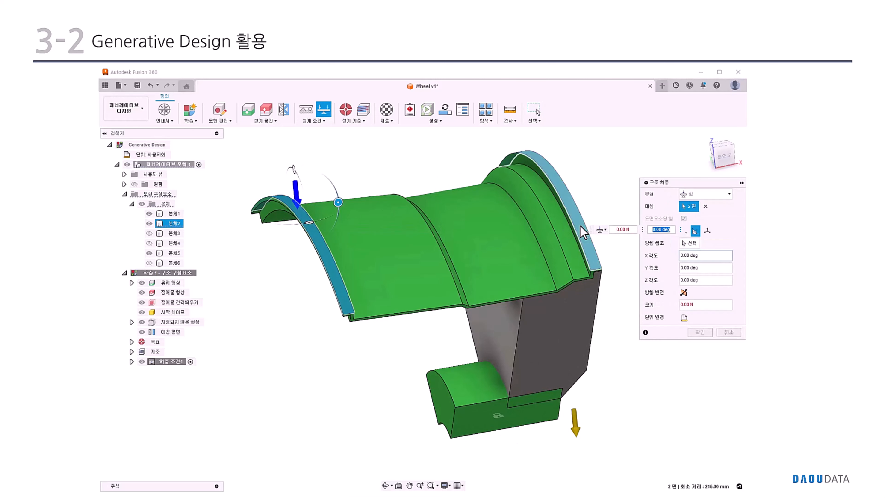
click(699, 303)
text(6000)
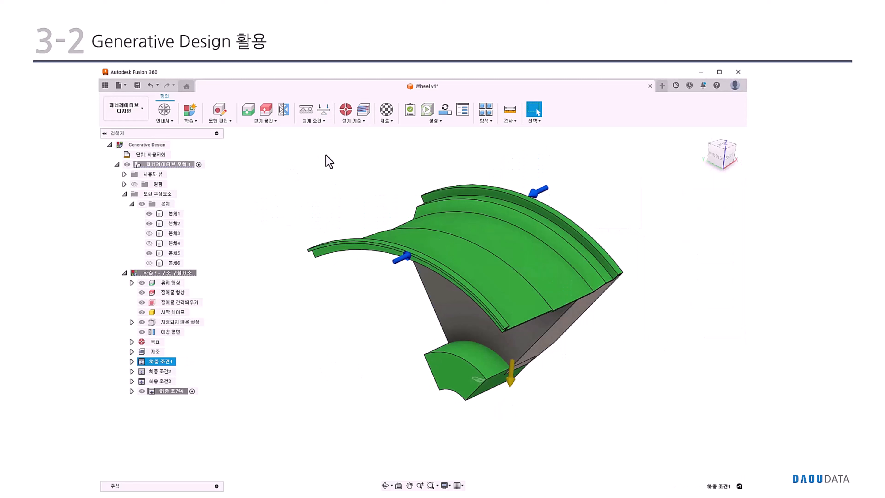
Step: Switch the study materials to the Fusion 360 재료 라이브러리 and add 알루미늄 from its metals
click(386, 110)
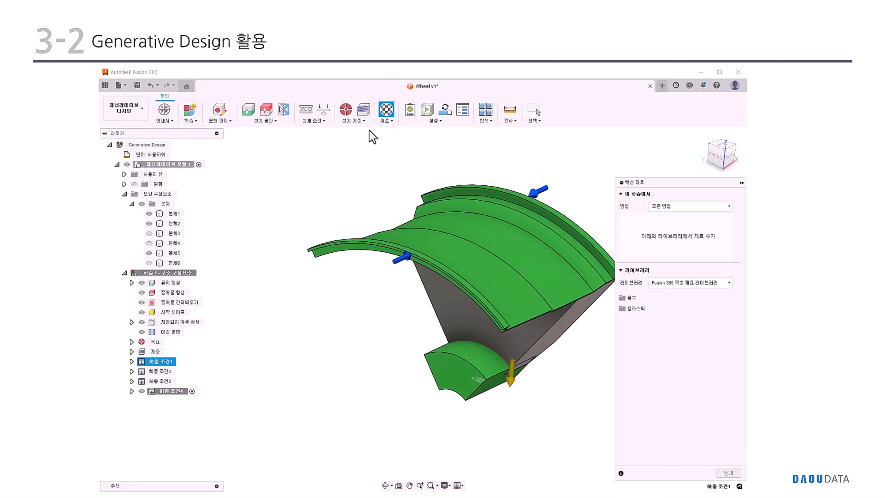
click(655, 282)
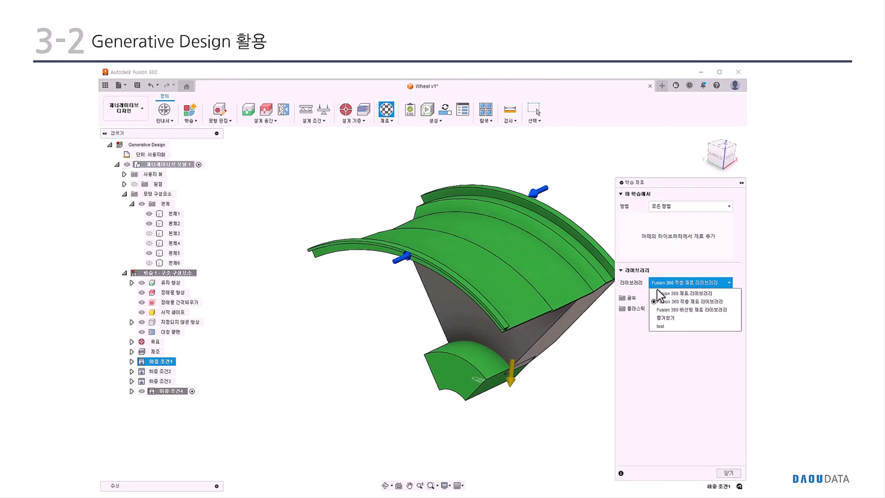
click(657, 293)
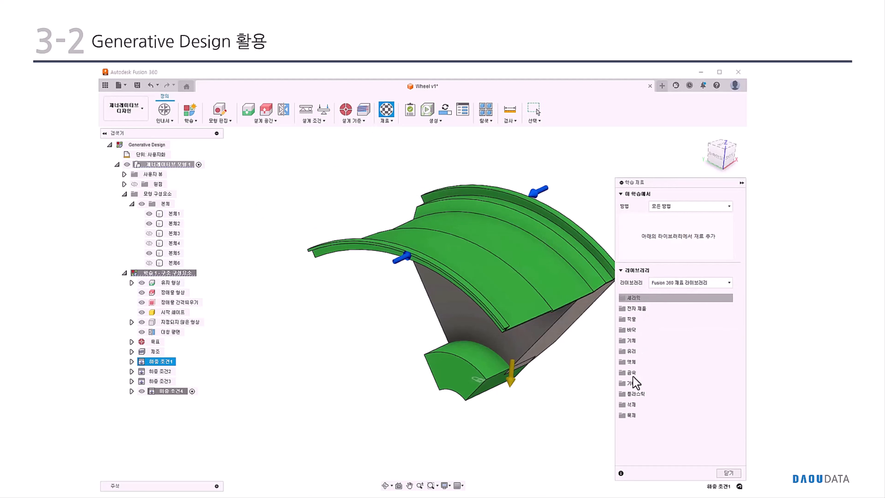
click(631, 372)
scroll(681, 414, down, 5)
scroll(684, 413, up, 6)
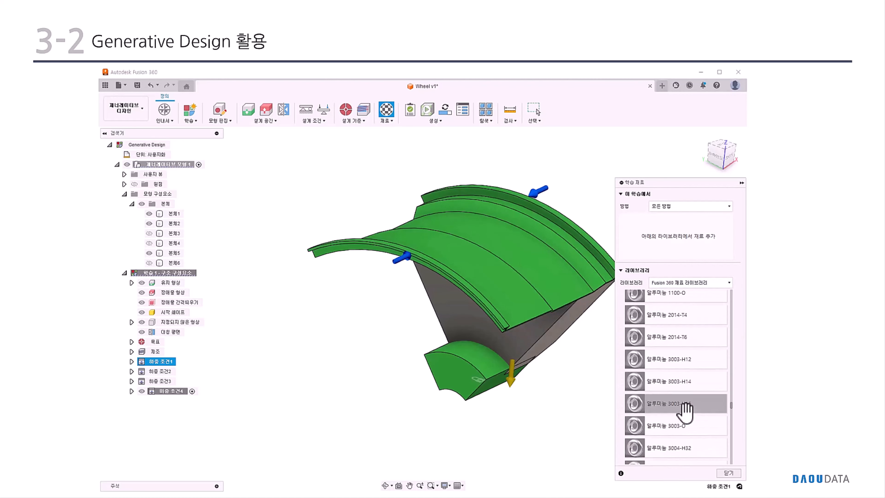
drag(679, 399, 662, 252)
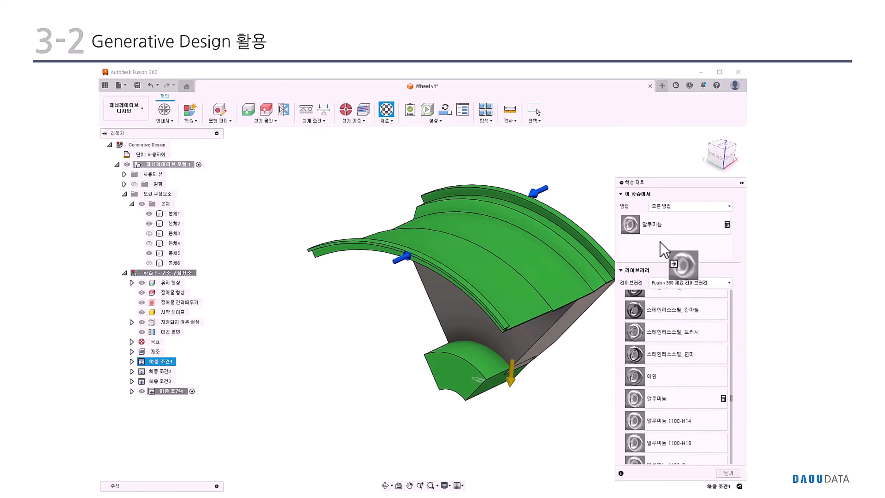
Step: Add 알루미늄 6061 and 티타늄 6Al-4V to the study materials and finish the material selection
scroll(670, 401, down, 6)
scroll(672, 401, down, 5)
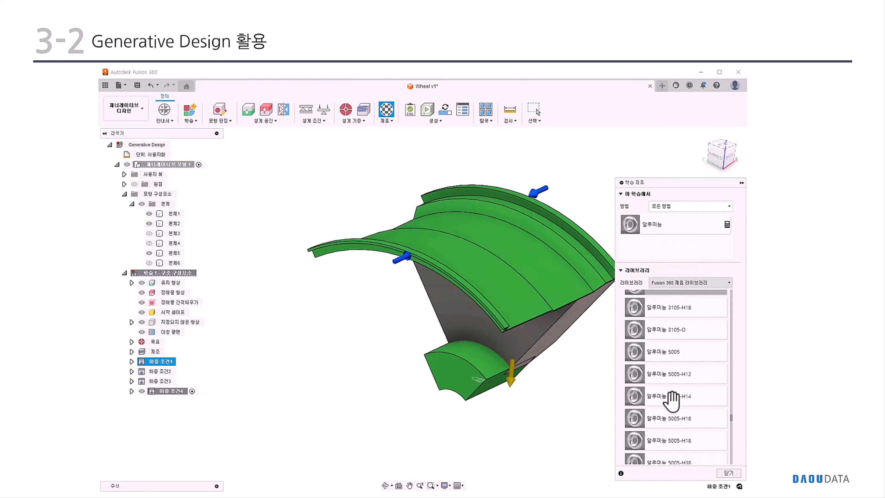
drag(672, 395, 660, 248)
scroll(715, 427, down, 3)
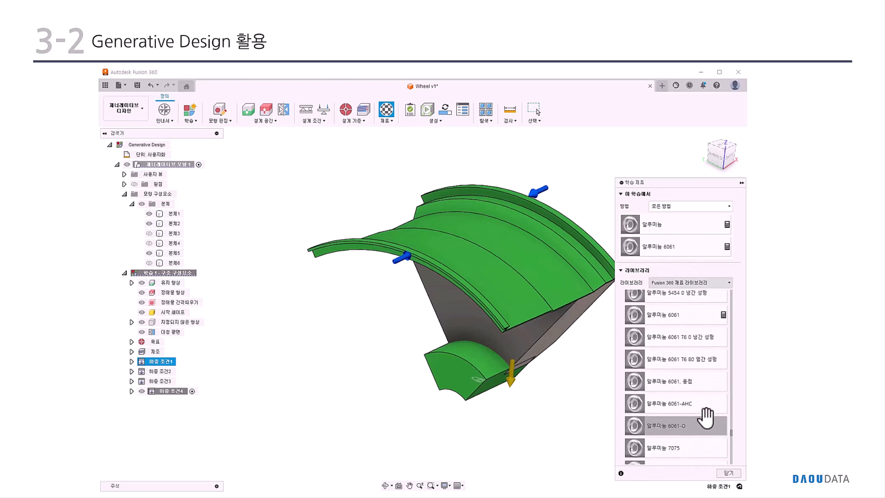
scroll(705, 415, down, 3)
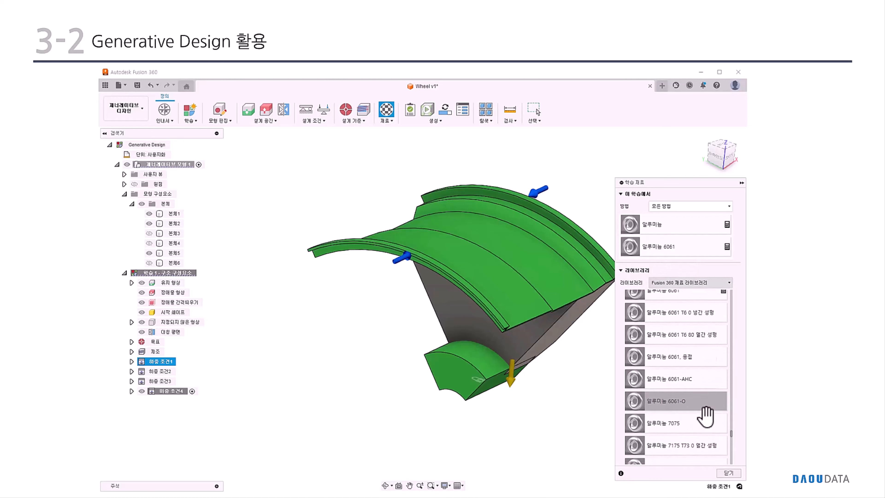
scroll(704, 418, up, 4)
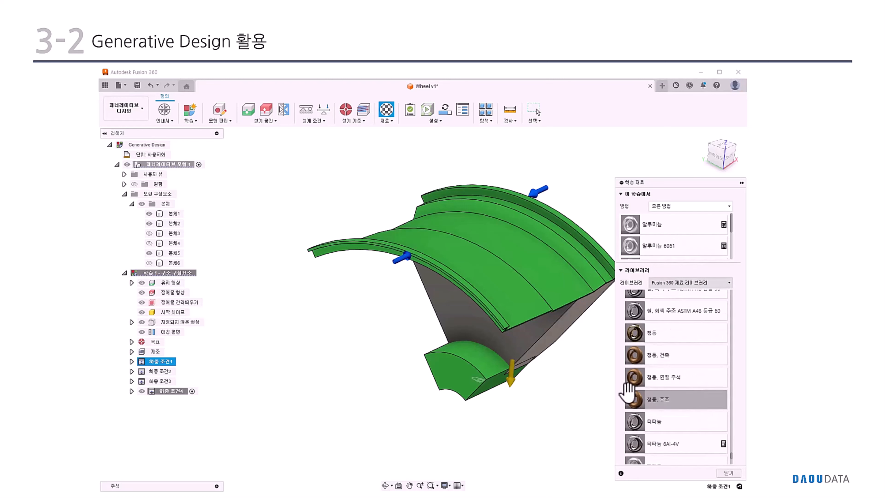
click(727, 473)
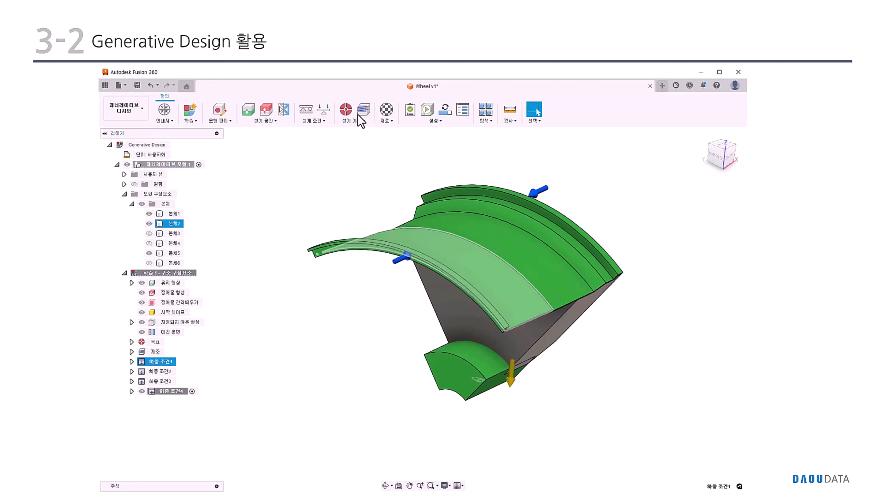
Step: Include all six build directions, X+, Y+, Z+, X-, Y- and Z-, for additive manufacturing
click(363, 109)
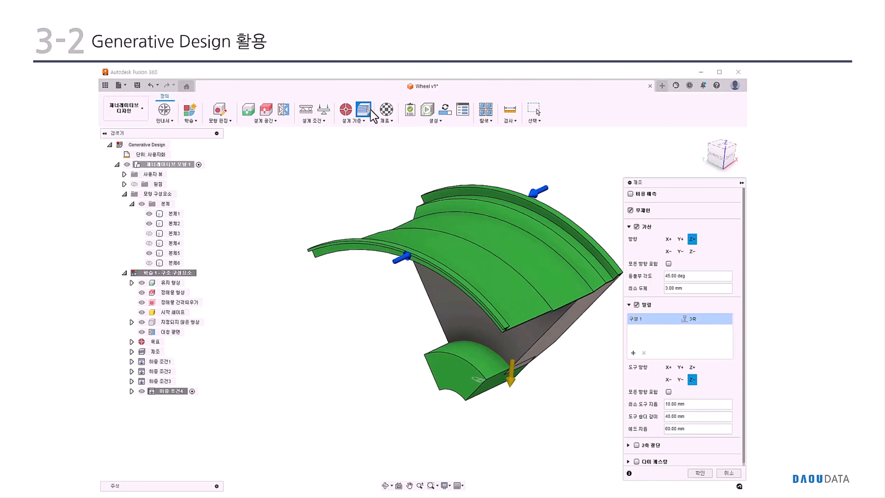
click(668, 238)
click(680, 238)
click(668, 251)
click(680, 250)
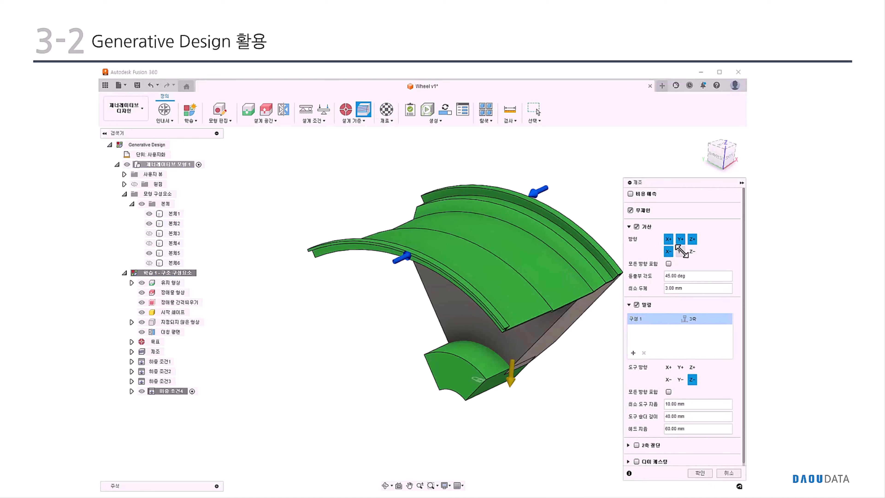
click(691, 251)
Step: Add a second milling configuration set to 5-axis, enable die casting and confirm the manufacturing settings
click(633, 352)
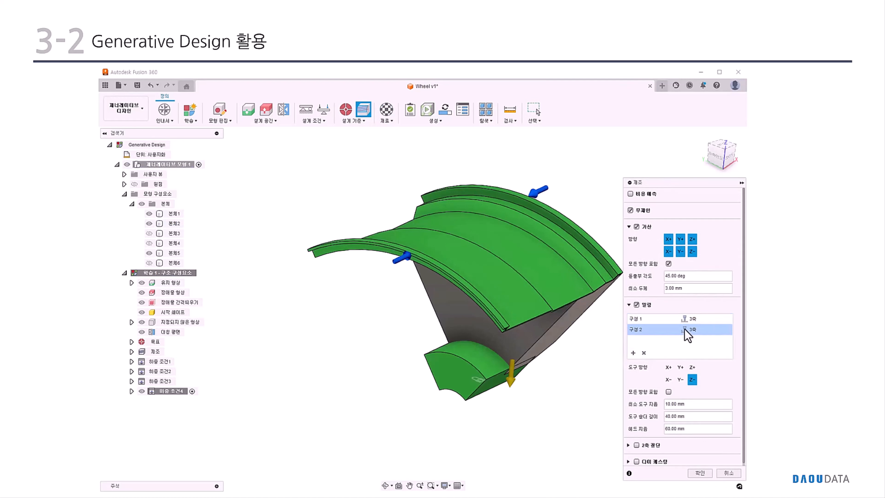
click(697, 329)
click(694, 356)
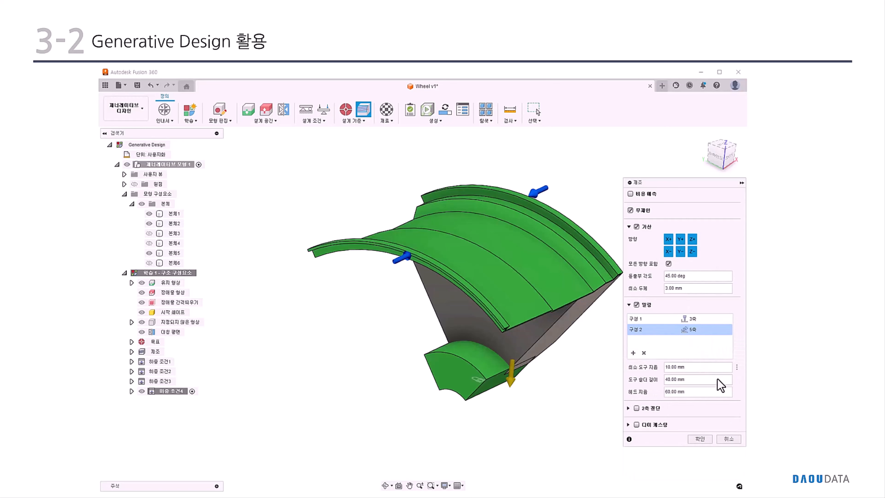
click(636, 424)
click(483, 307)
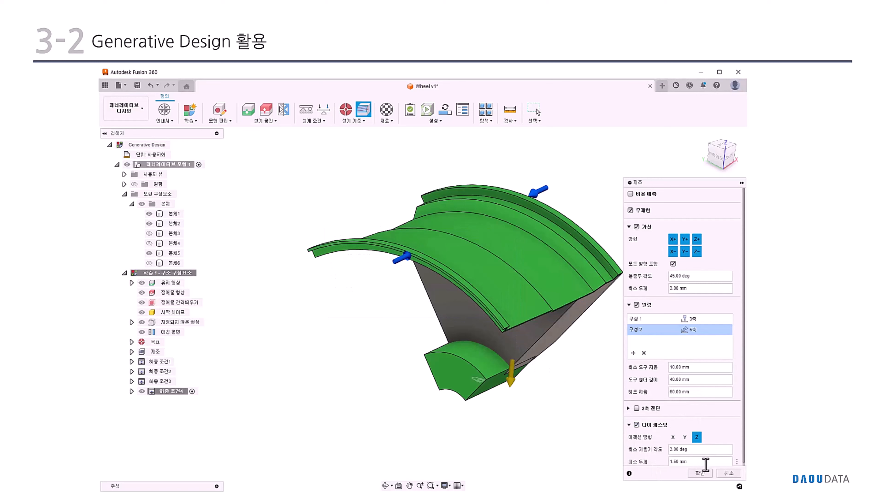
click(699, 472)
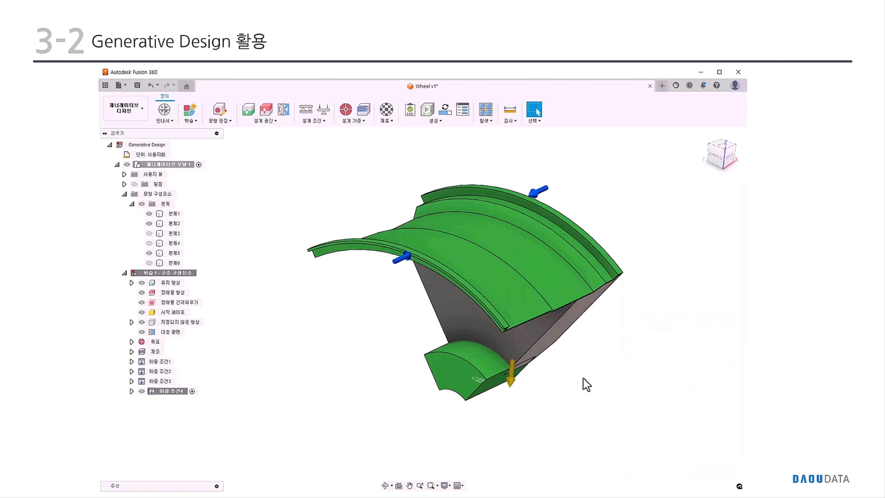
Step: Generate the outcomes for the structural component study
click(445, 111)
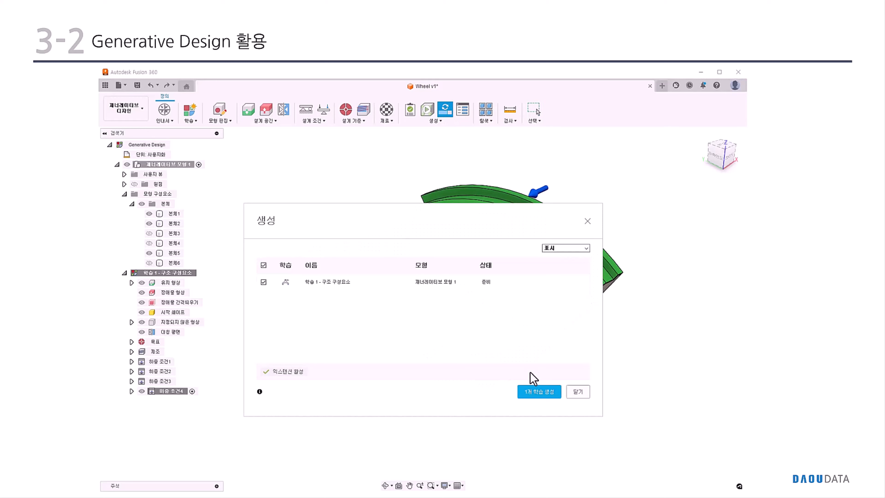
click(536, 390)
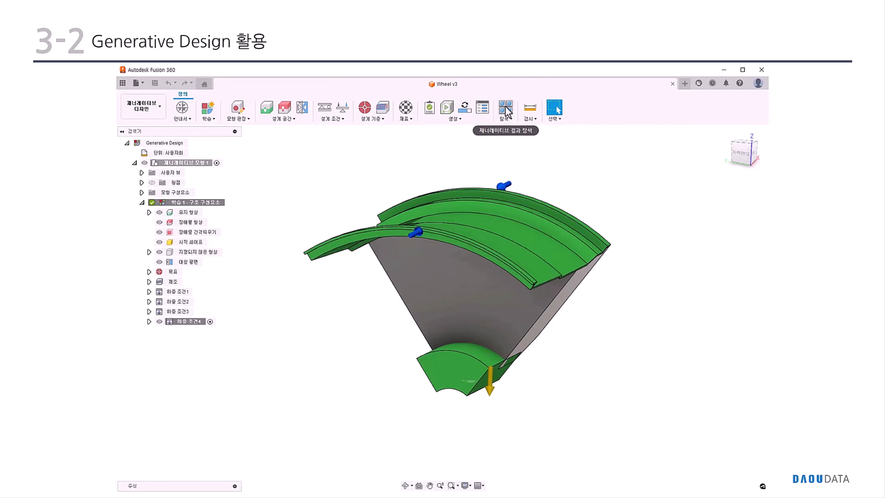
Step: Explore the generated outcomes and inspect the recommended 결과 11 in its detailed outcome view
click(505, 109)
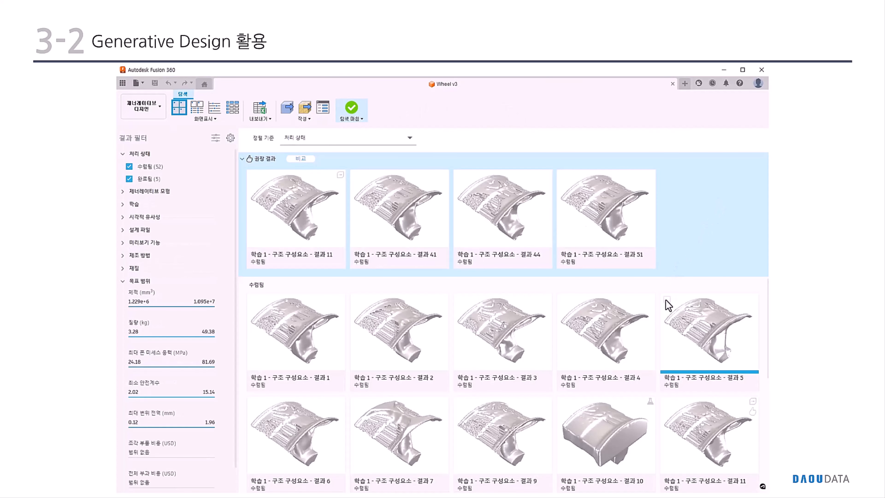
scroll(667, 302, down, 5)
scroll(667, 304, down, 5)
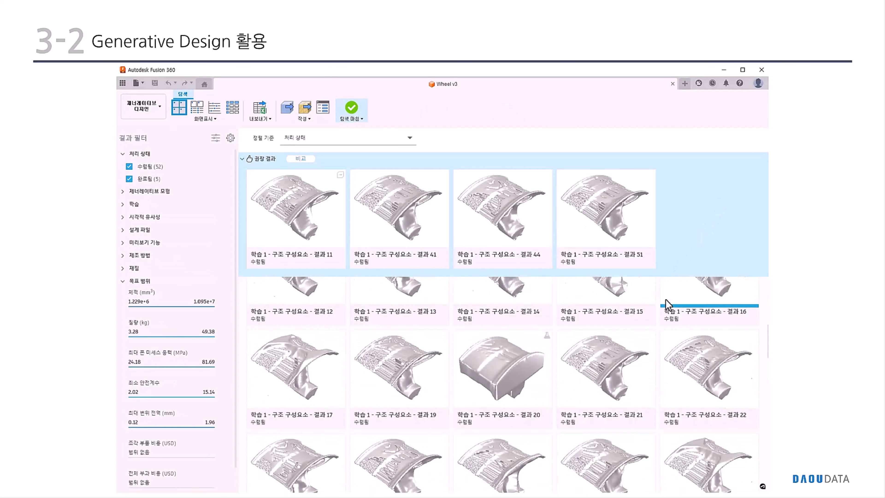
scroll(666, 299, up, 1)
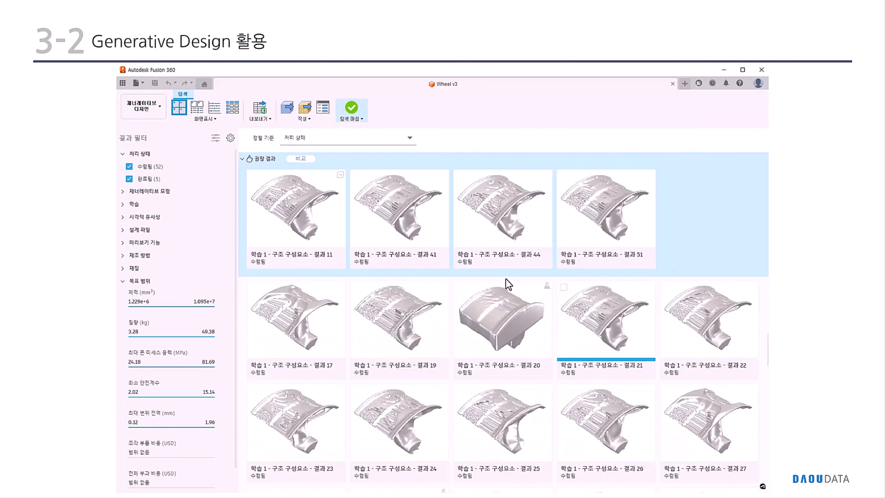
click(314, 219)
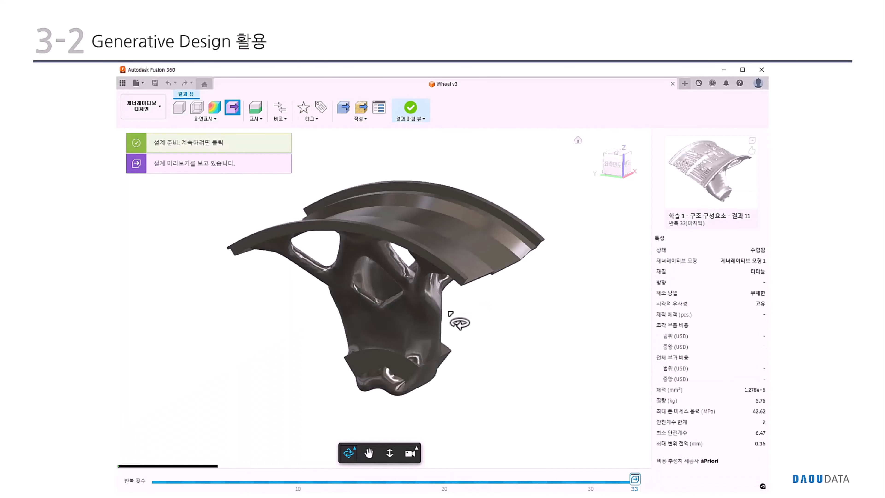
click(410, 109)
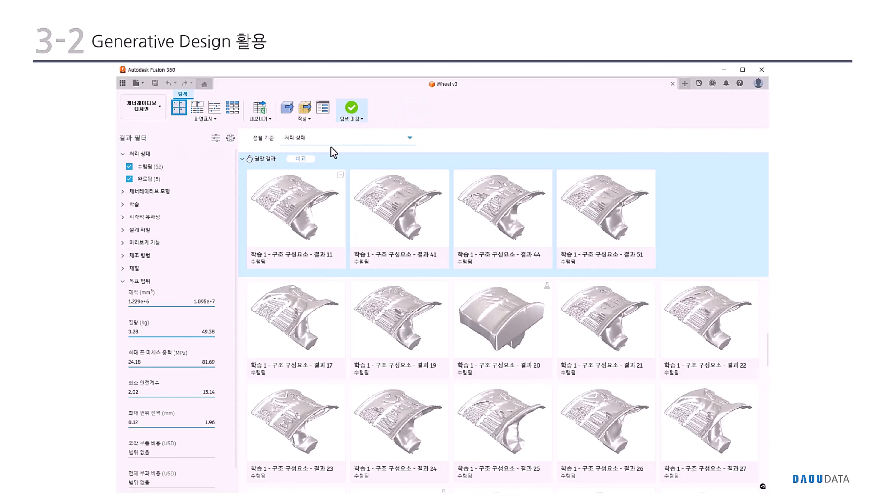
Step: Compare the four recommended outcomes side by side from a rotated view and return to the outcome overview
click(308, 161)
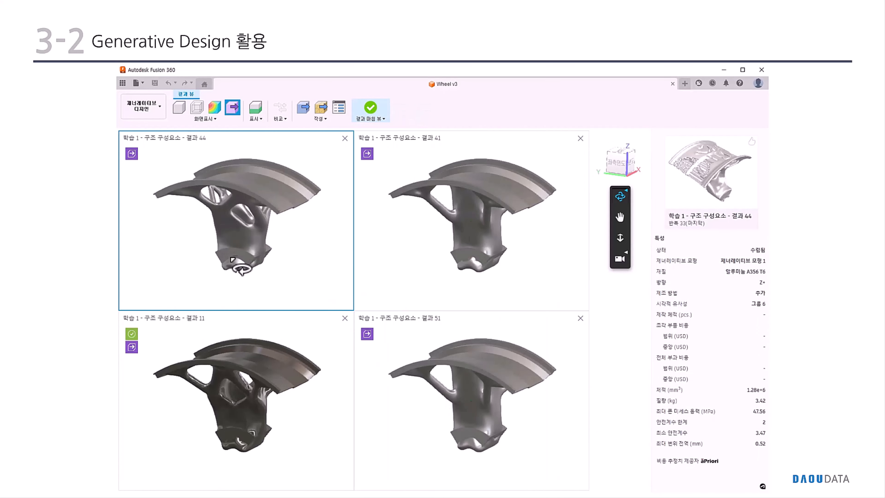
drag(230, 261, 347, 152)
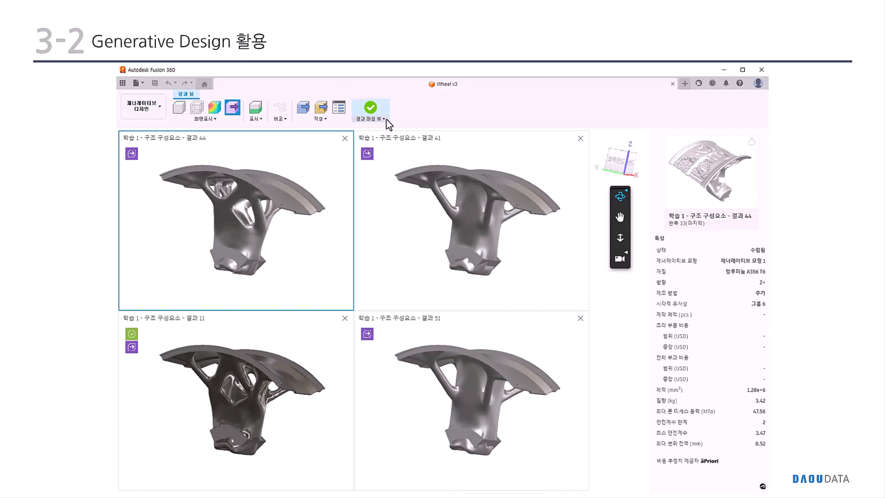
click(370, 108)
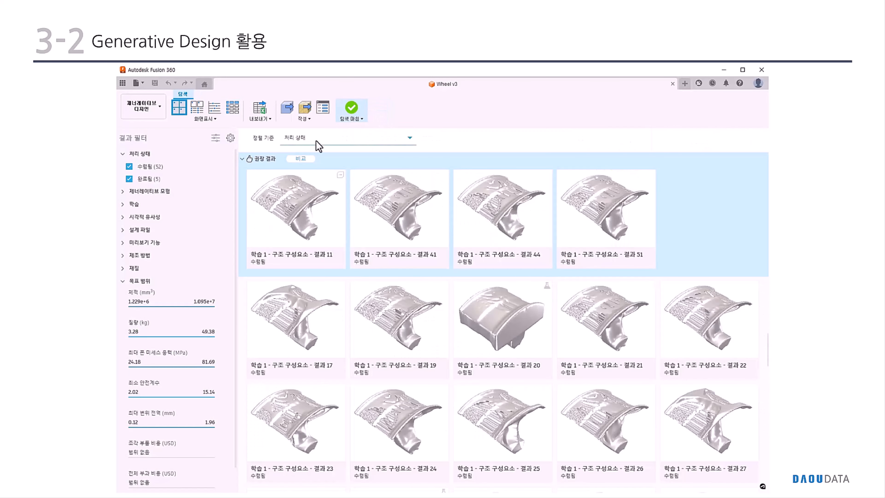
Step: Filter the outcomes by material, first to 티타늄 only and after that to 알루미늄 only
click(123, 267)
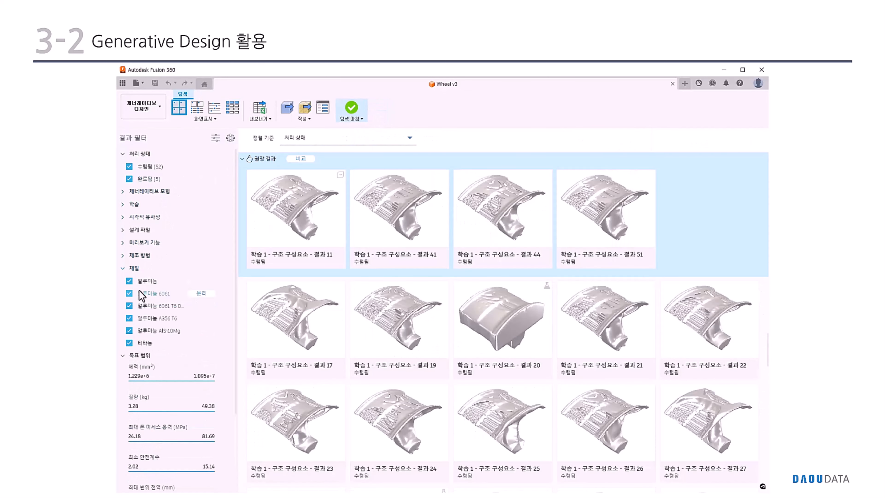
click(143, 281)
click(144, 294)
click(145, 306)
click(145, 319)
click(146, 331)
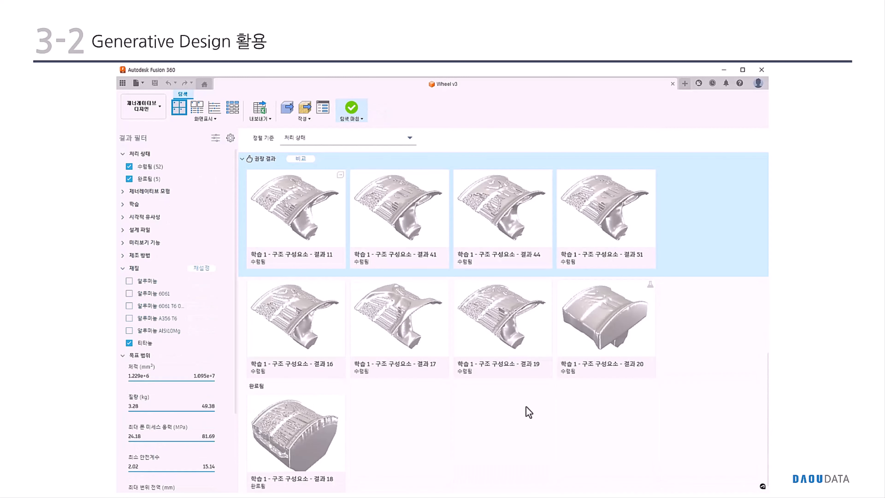
click(136, 342)
click(143, 281)
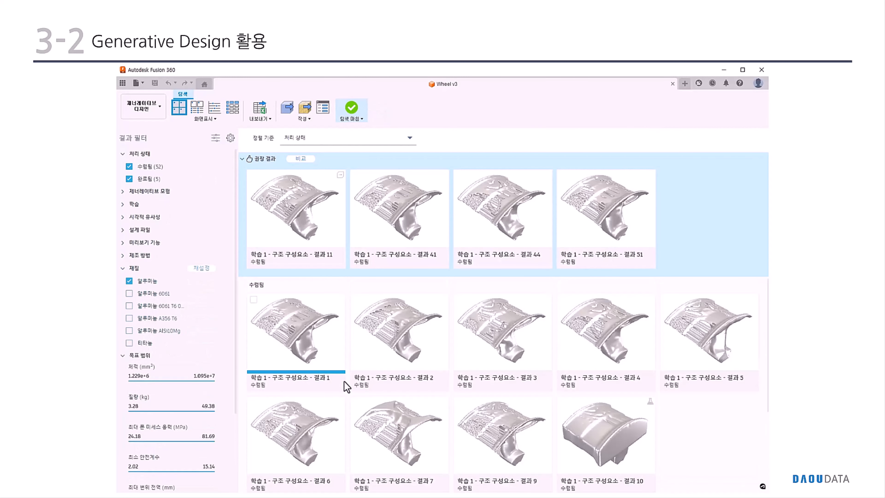
Step: Open the recommended 결과 11 in its detailed view and create an editable design from it
double_click(313, 213)
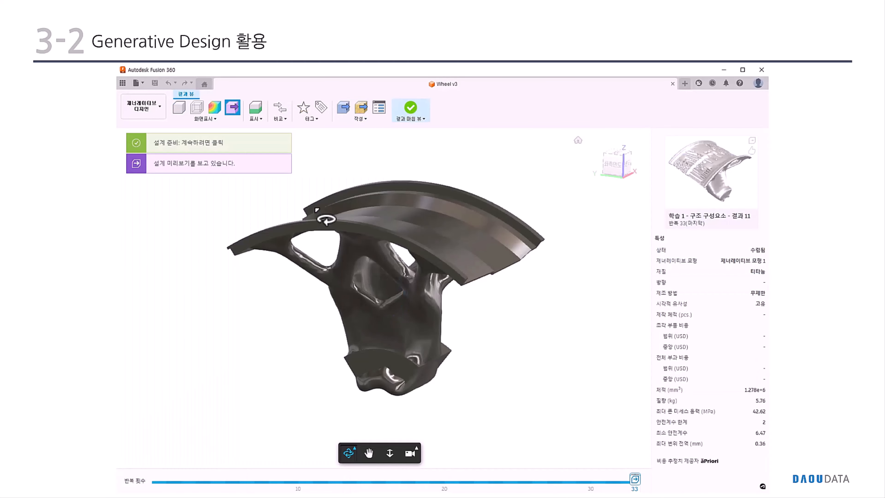
click(343, 111)
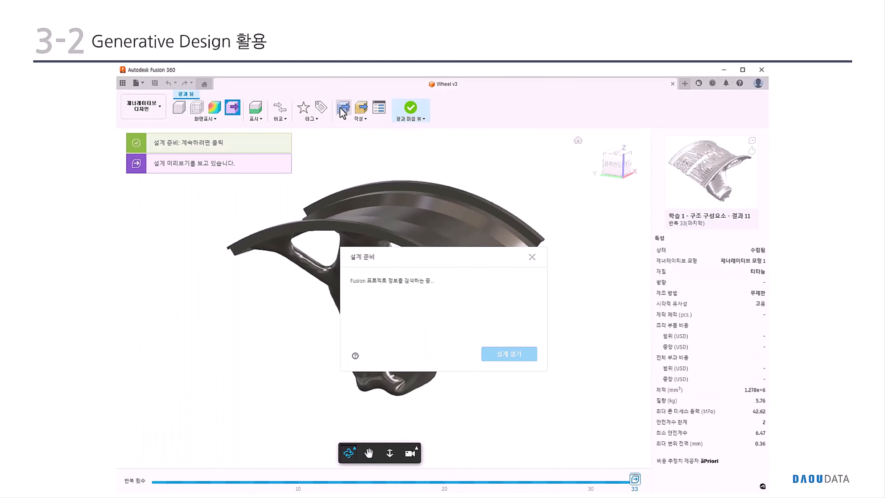
click(524, 354)
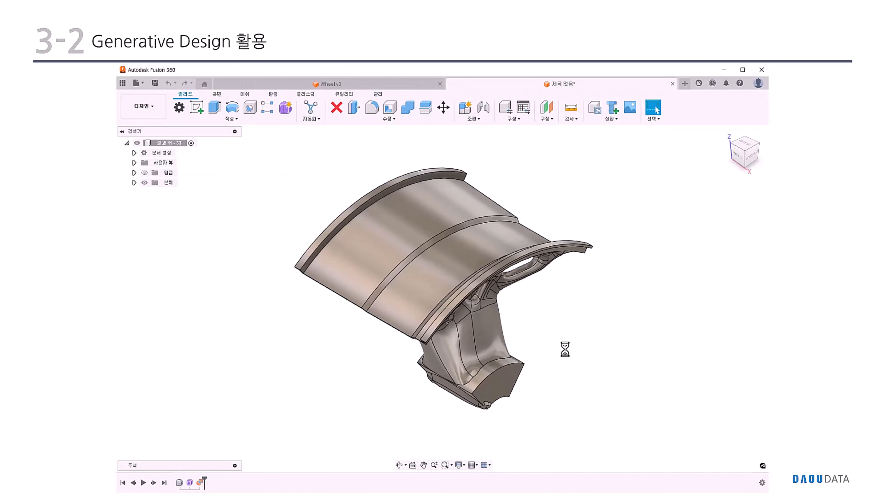
Step: Create a full circular pattern of the wheel sector body with quantity 5, using the curved hub geometry as the axis
shift+middle_drag(423, 386, 401, 297)
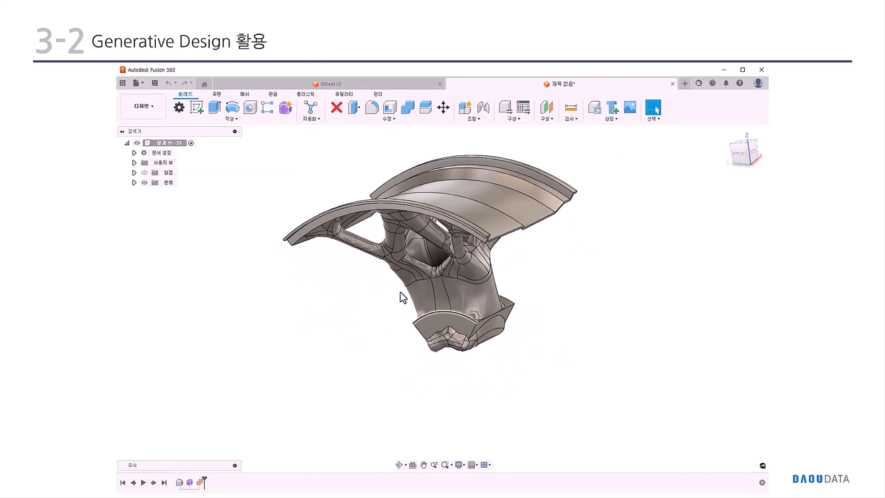
click(267, 119)
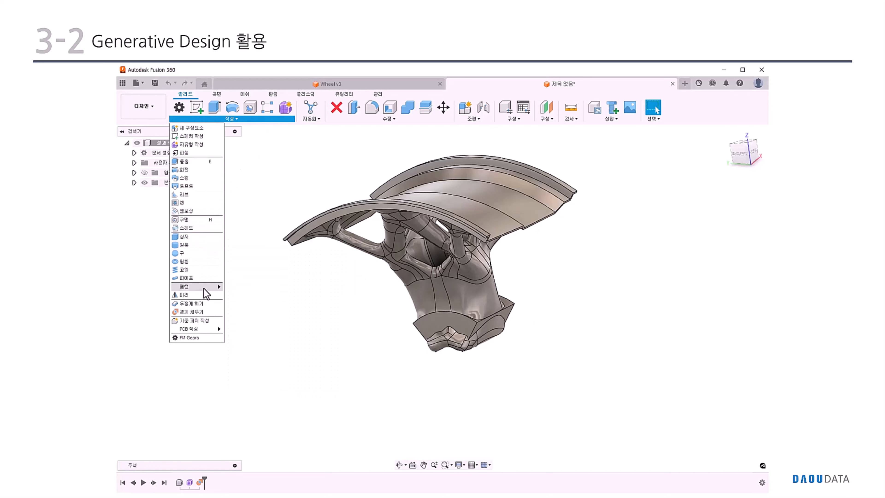
mouse_move(215, 287)
click(249, 296)
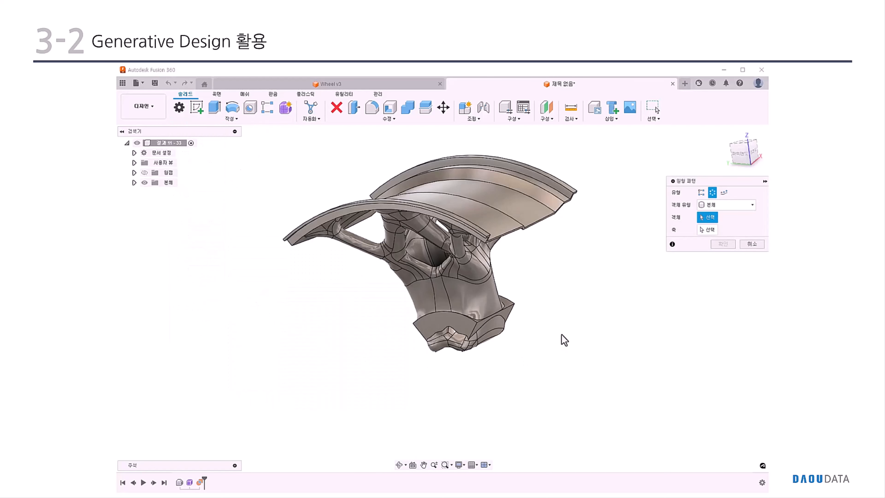
click(463, 248)
click(707, 229)
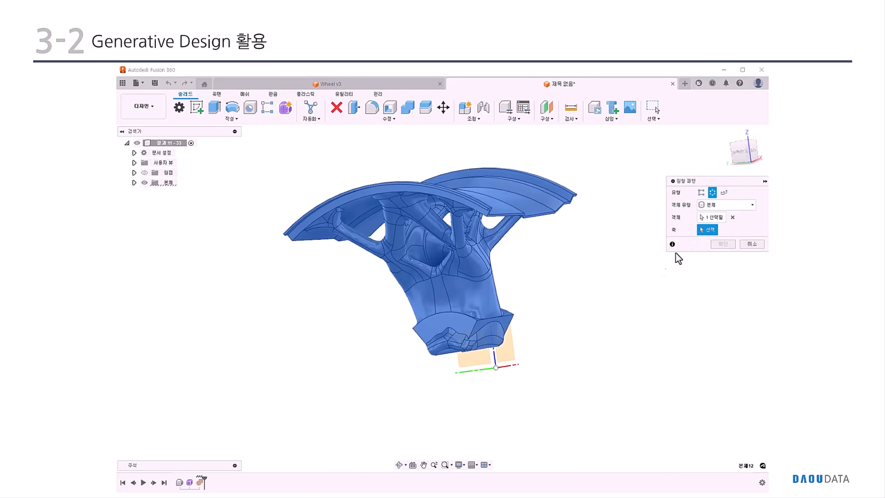
scroll(564, 313, up, 4)
click(499, 309)
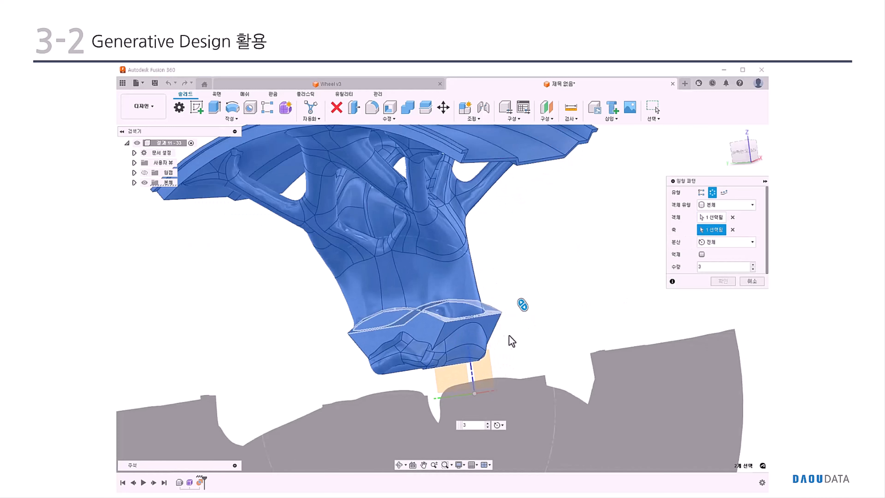
scroll(513, 340, down, 4)
text(5)
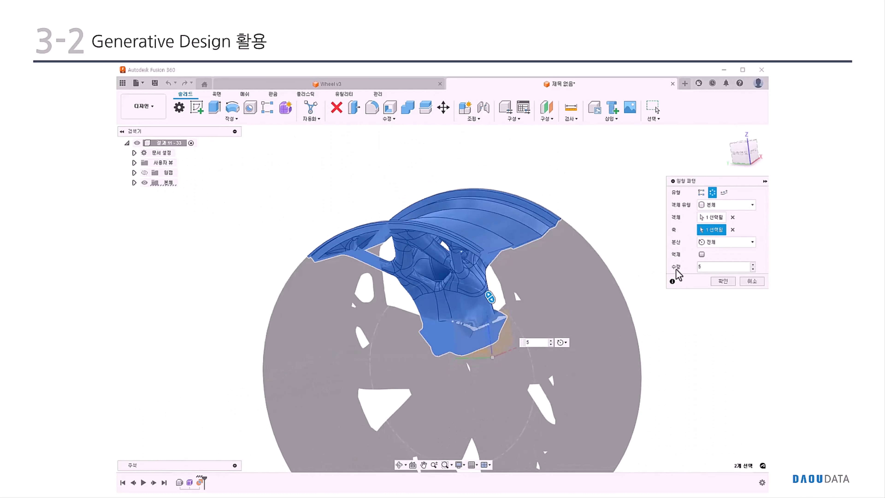
click(722, 281)
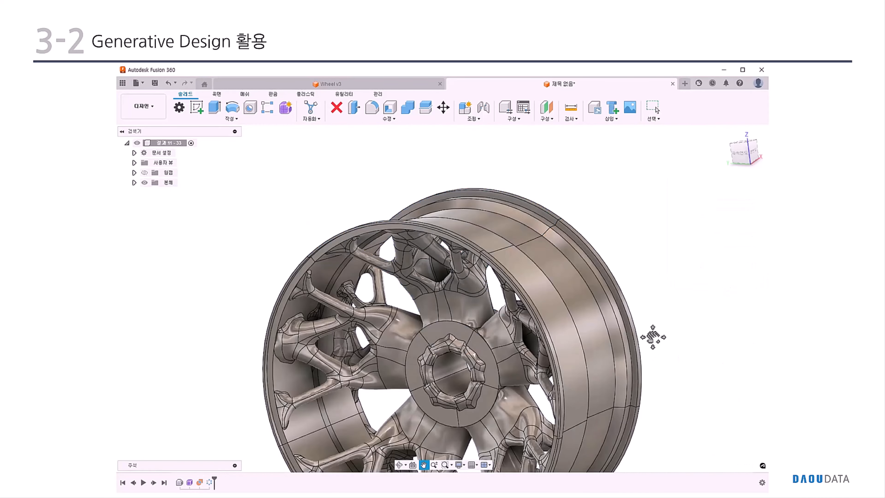
middle_drag(652, 336, 648, 210)
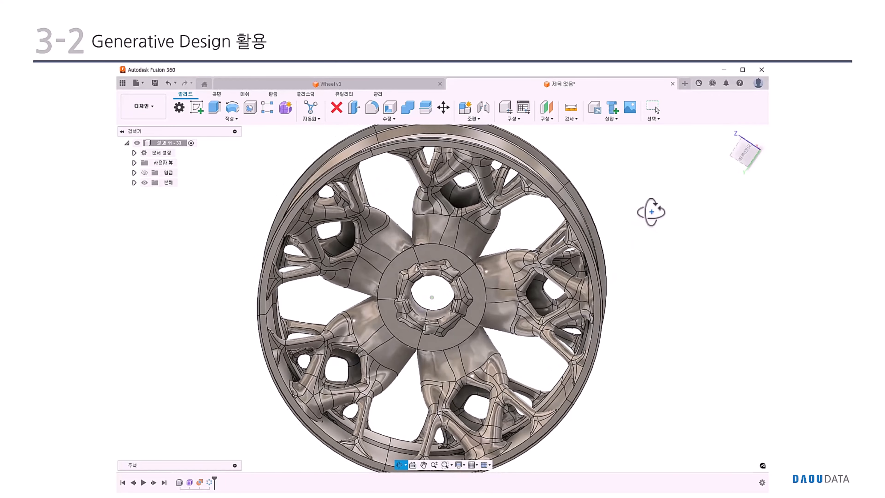